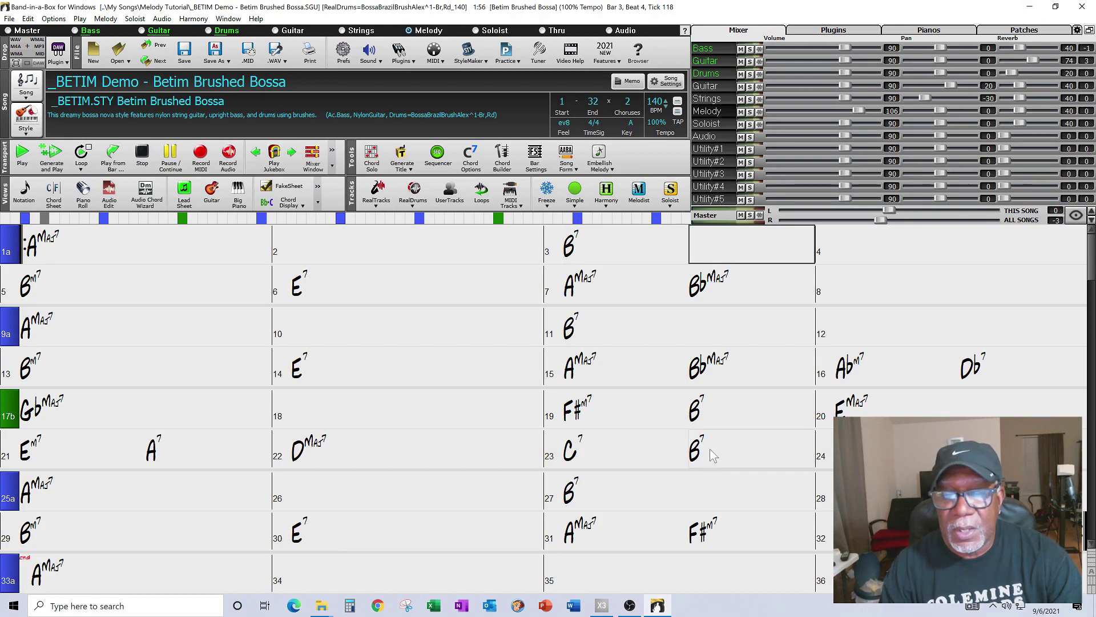
# Step: Switch to SONAR X3, play the Senorita project, and fade the Master bus down before stopping playback
pyautogui.click(602, 605)
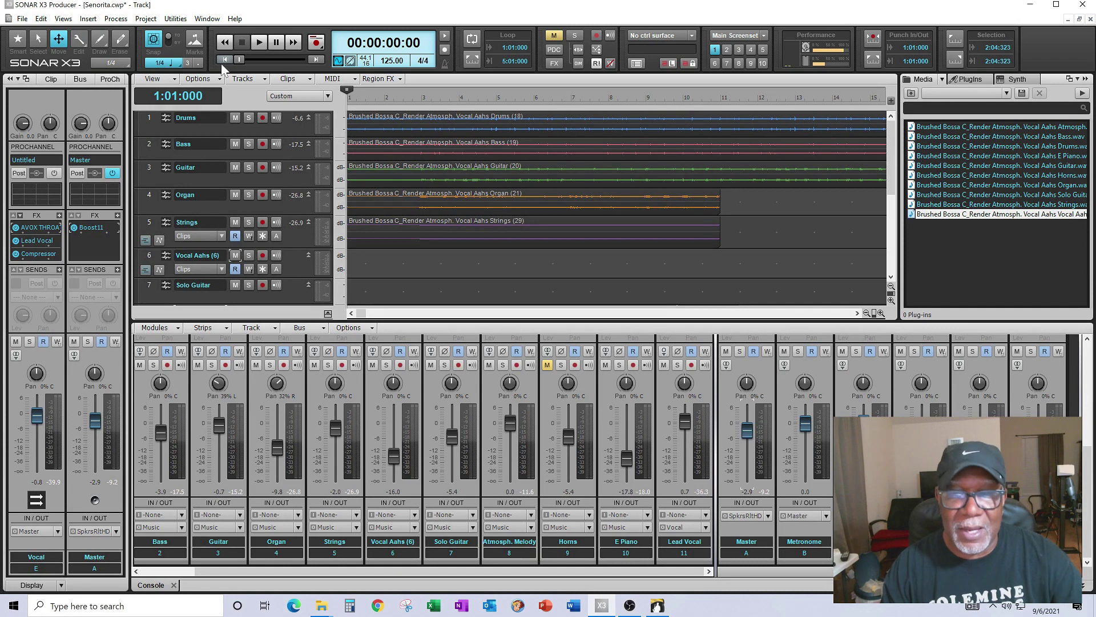
pyautogui.click(260, 43)
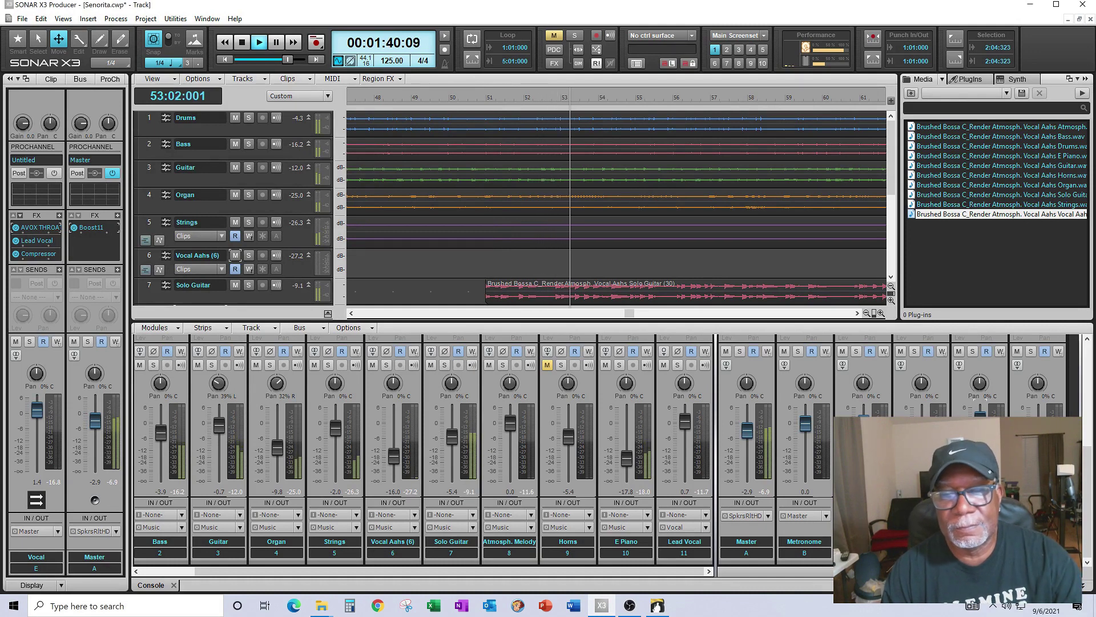
pyautogui.moveTo(747, 437); pyautogui.dragTo(747, 480)
pyautogui.press('space')
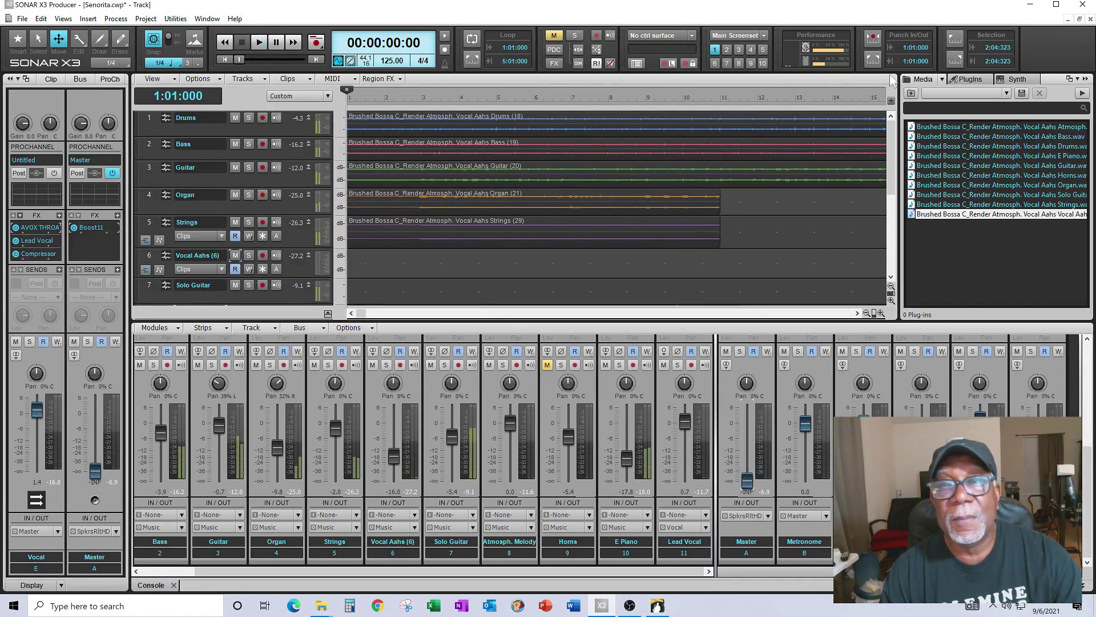
pyautogui.click(1033, 8)
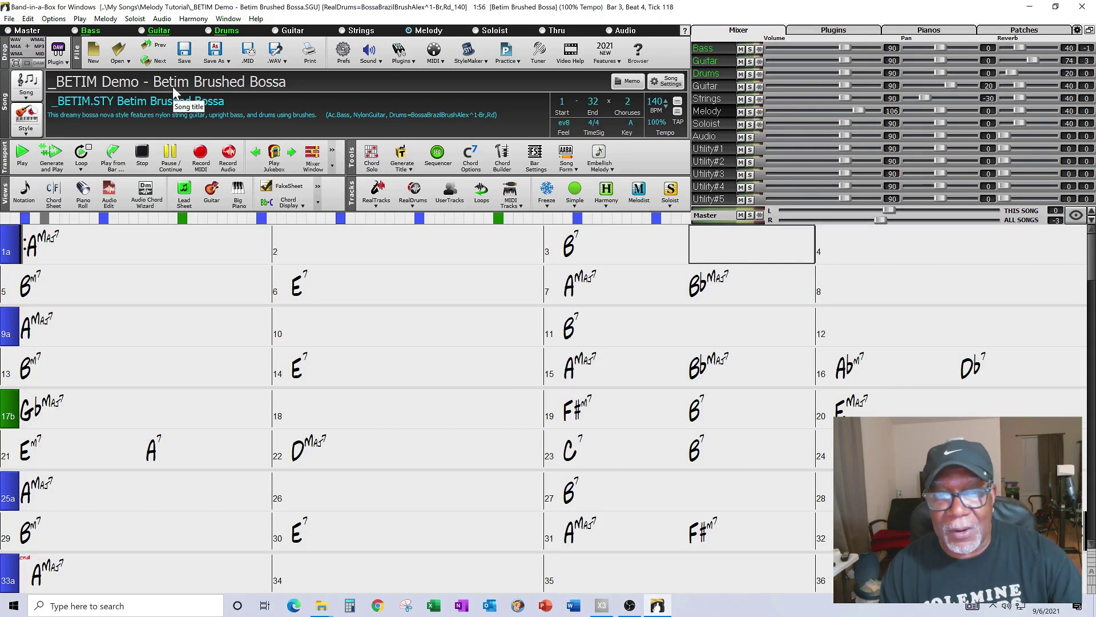
# Step: Play the Betim Brushed Bossa arrangement from bar 1 to hear the backing without a melody, and stop playback
pyautogui.click(84, 253)
pyautogui.press('F4')
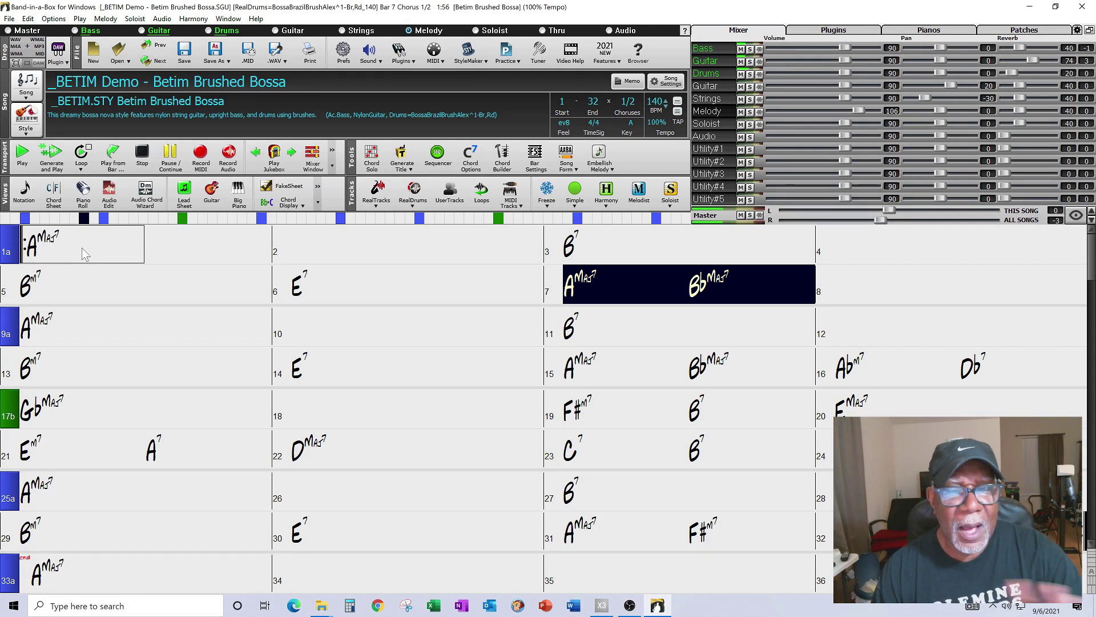
pyautogui.click(143, 160)
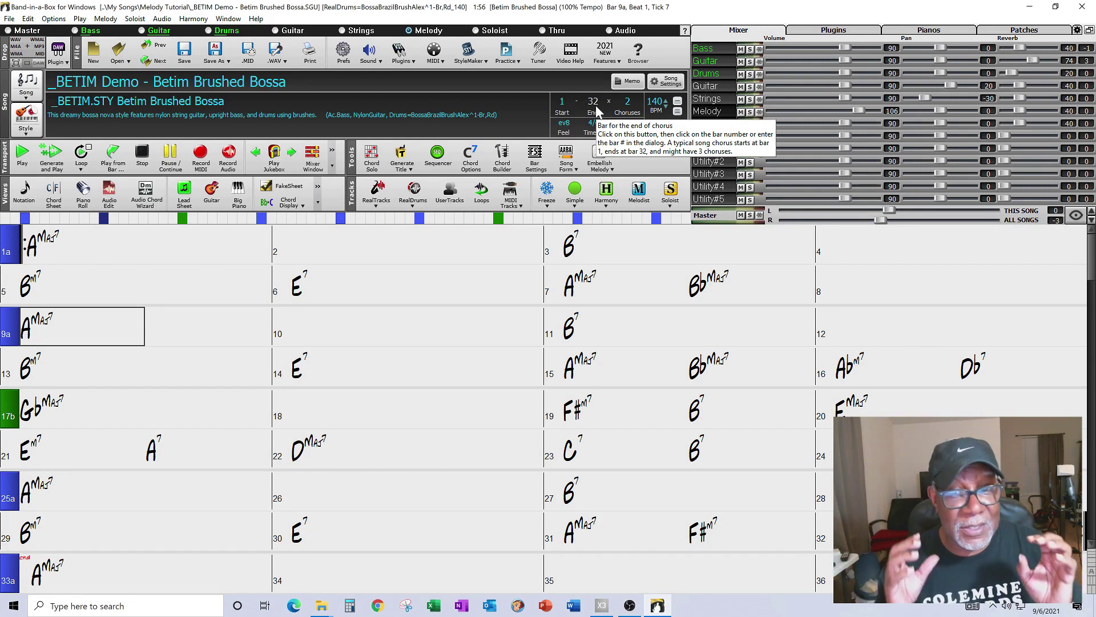
pyautogui.click(91, 248)
pyautogui.press('space')
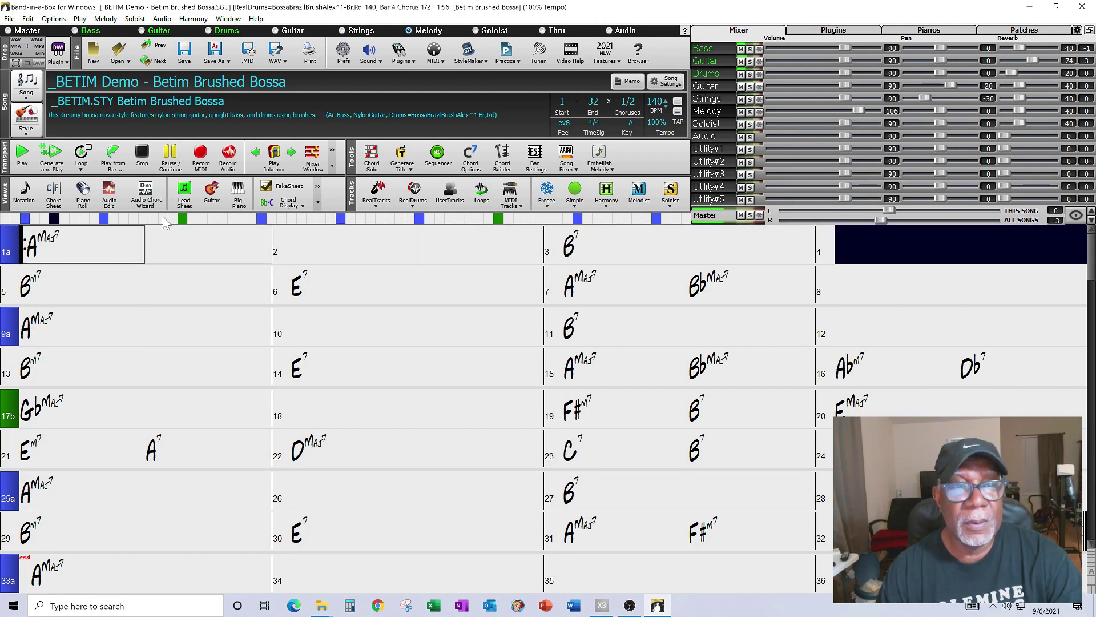
pyautogui.click(144, 154)
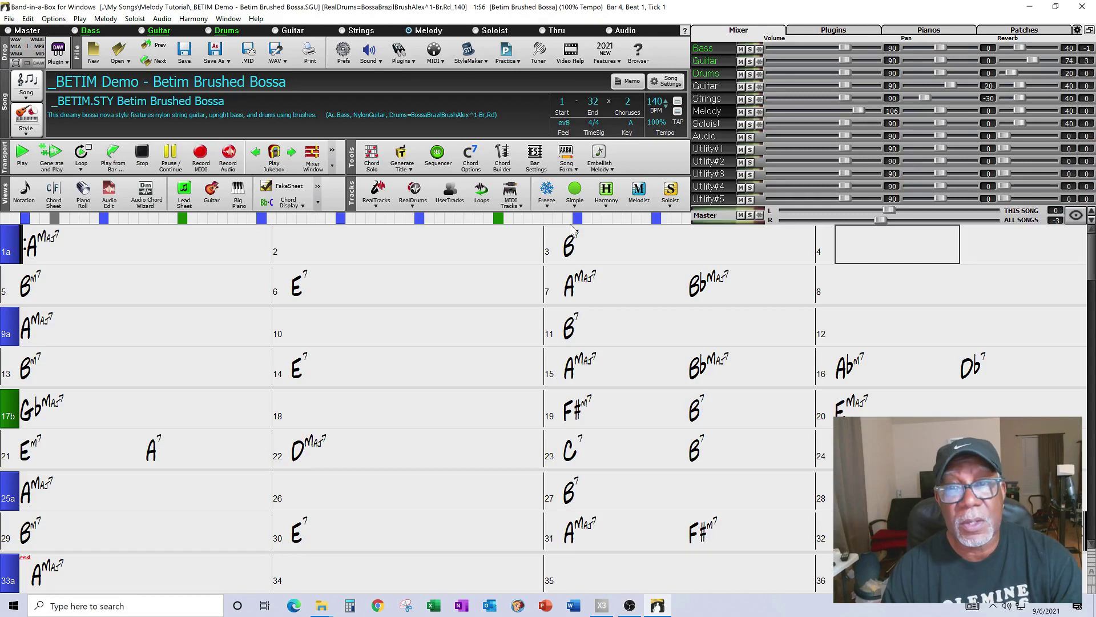
# Step: Open the Melodist settings and disable Generate Chords and Allow Style Change, leaving Generate Melody enabled
pyautogui.click(638, 194)
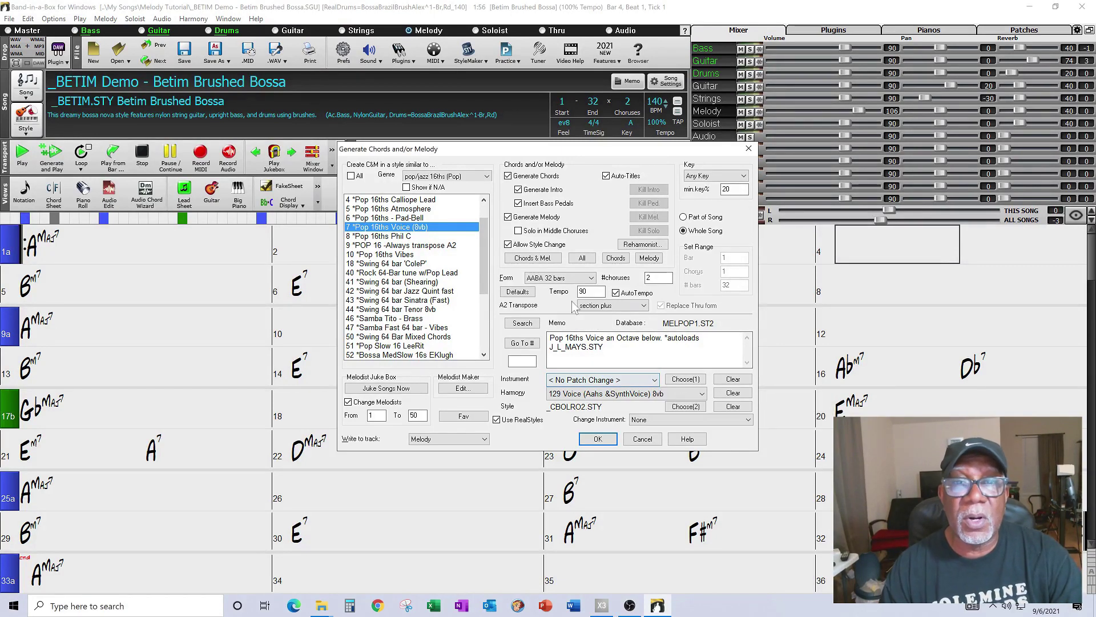
pyautogui.click(509, 177)
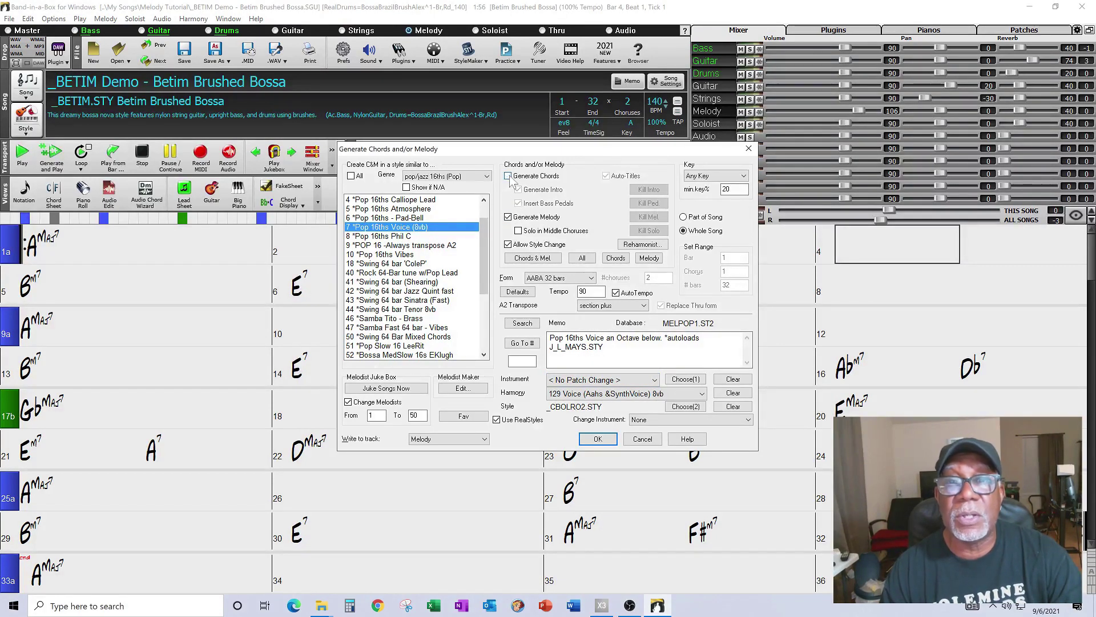
pyautogui.click(509, 177)
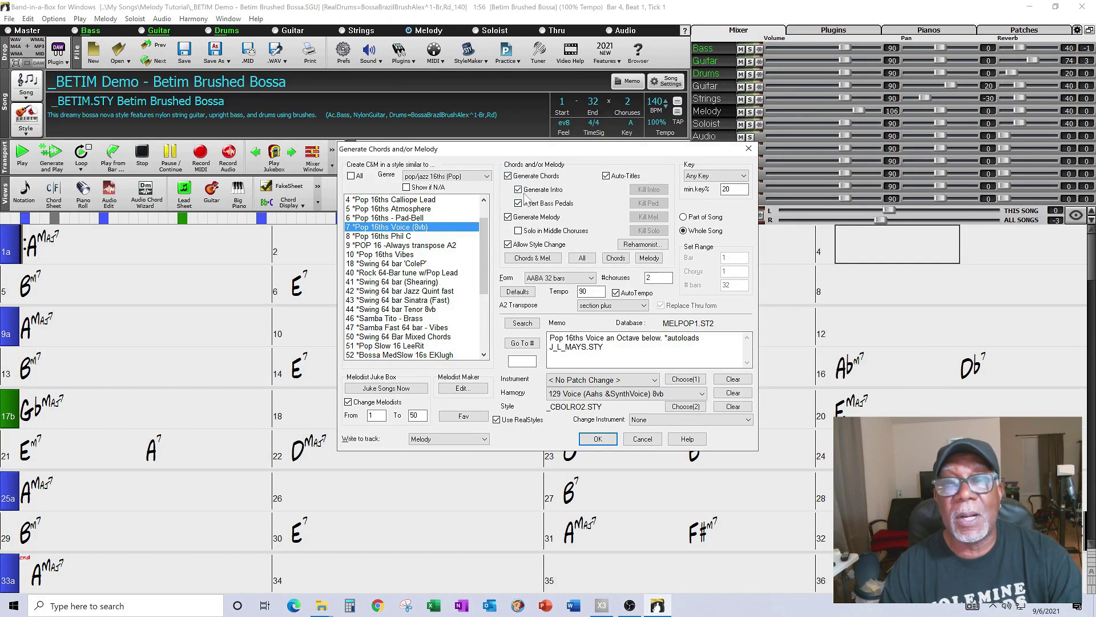
pyautogui.click(508, 177)
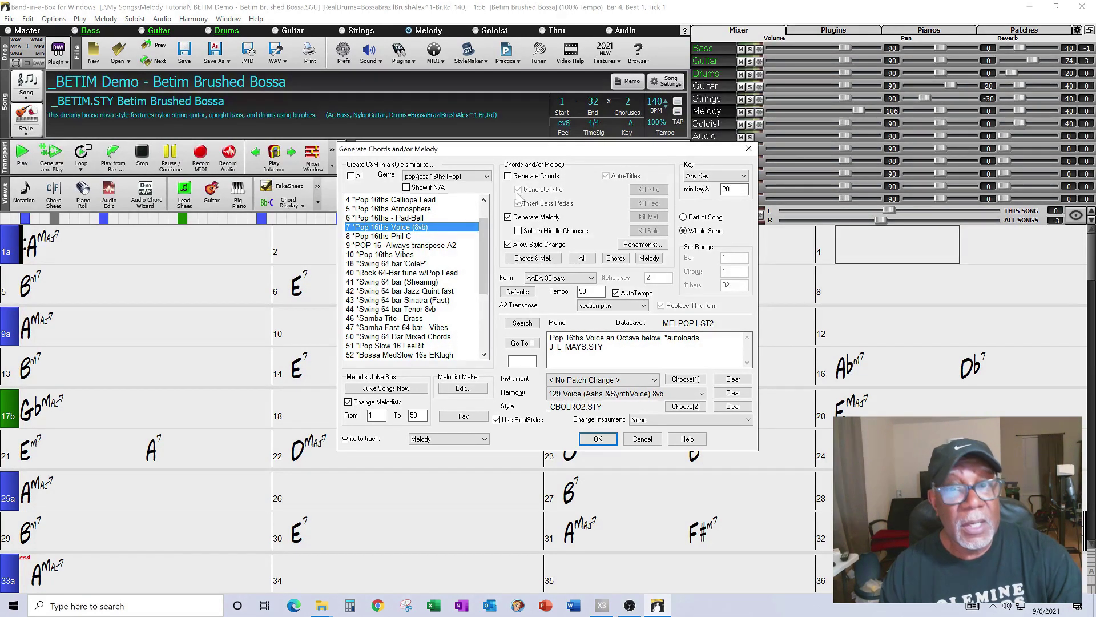
pyautogui.click(508, 245)
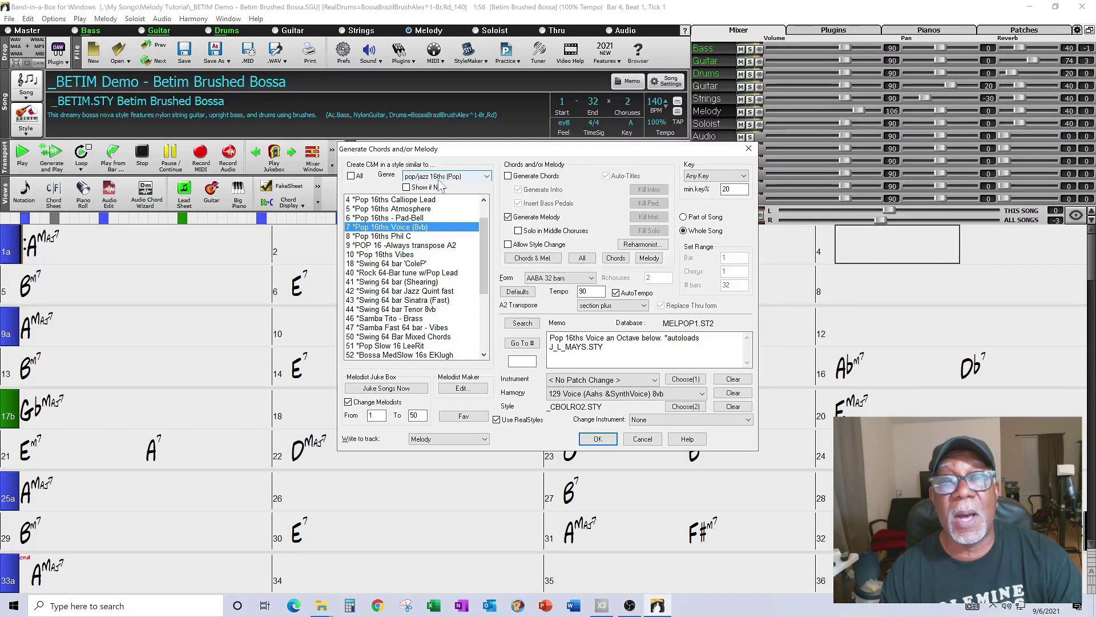
# Step: Examine the genres available for the generated melody, keeping pop/jazz 16ths (Pop) selected
pyautogui.click(487, 176)
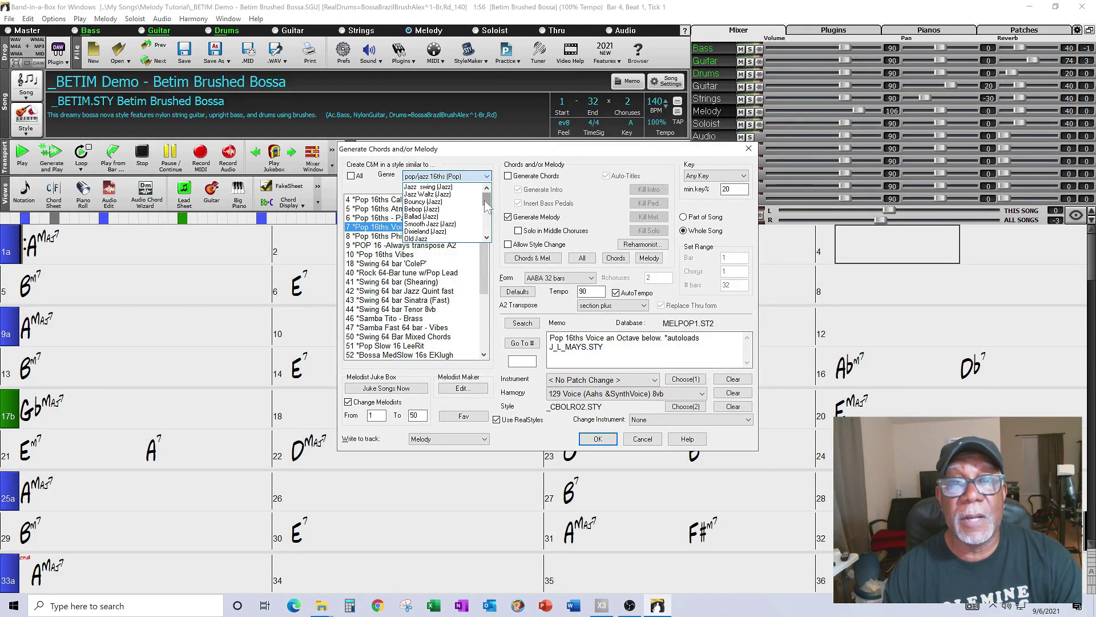
pyautogui.moveTo(486, 204); pyautogui.dragTo(493, 216)
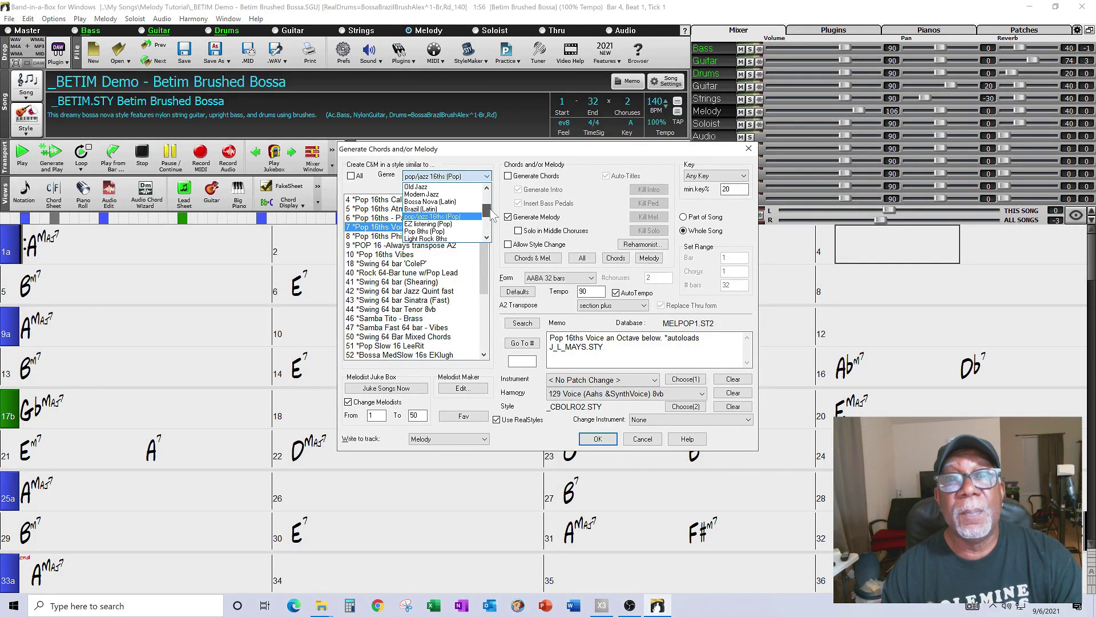
pyautogui.click(493, 183)
pyautogui.click(487, 177)
pyautogui.moveTo(484, 221); pyautogui.dragTo(488, 228)
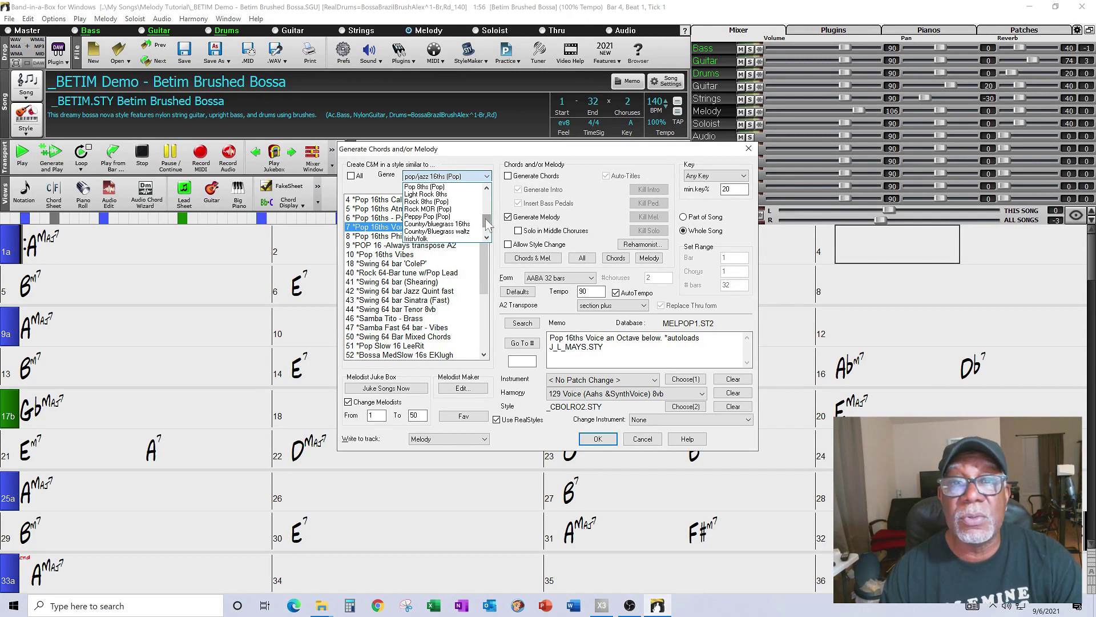
pyautogui.click(487, 189)
pyautogui.click(487, 189)
pyautogui.click(487, 189)
pyautogui.click(487, 189)
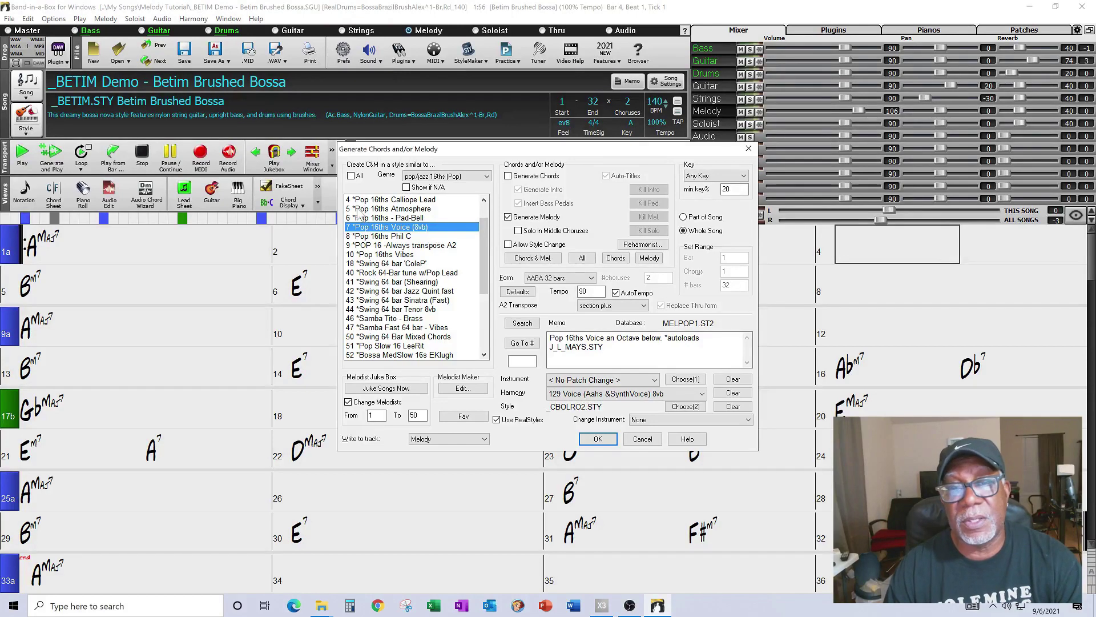
# Step: Try the Light Rock 8ths genre and return the genre to pop/jazz 16ths (Pop)
pyautogui.click(487, 177)
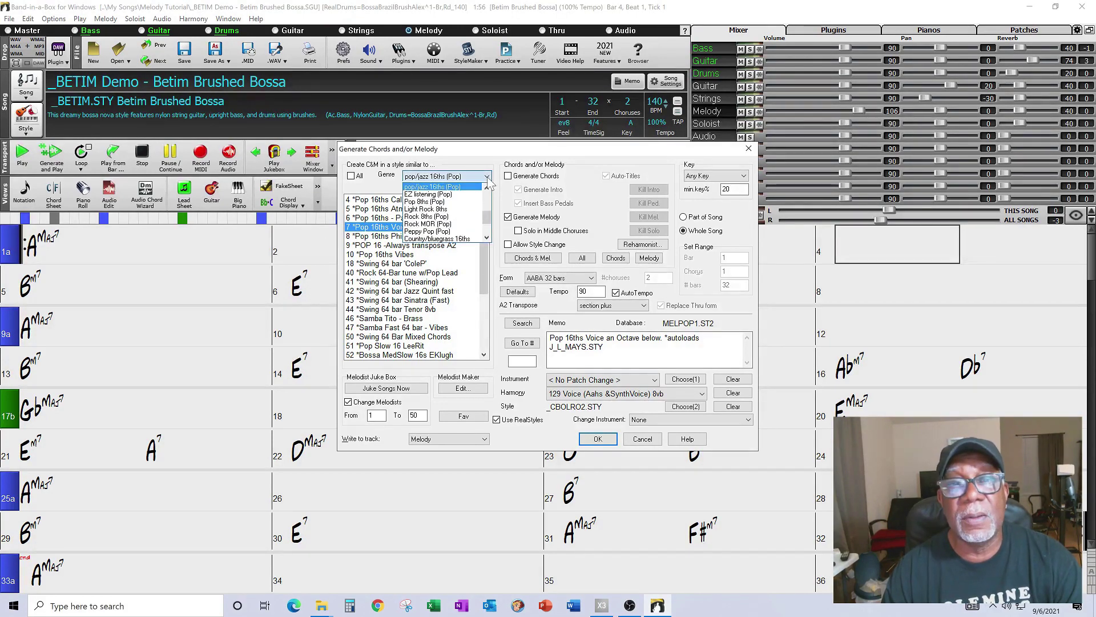
pyautogui.click(469, 209)
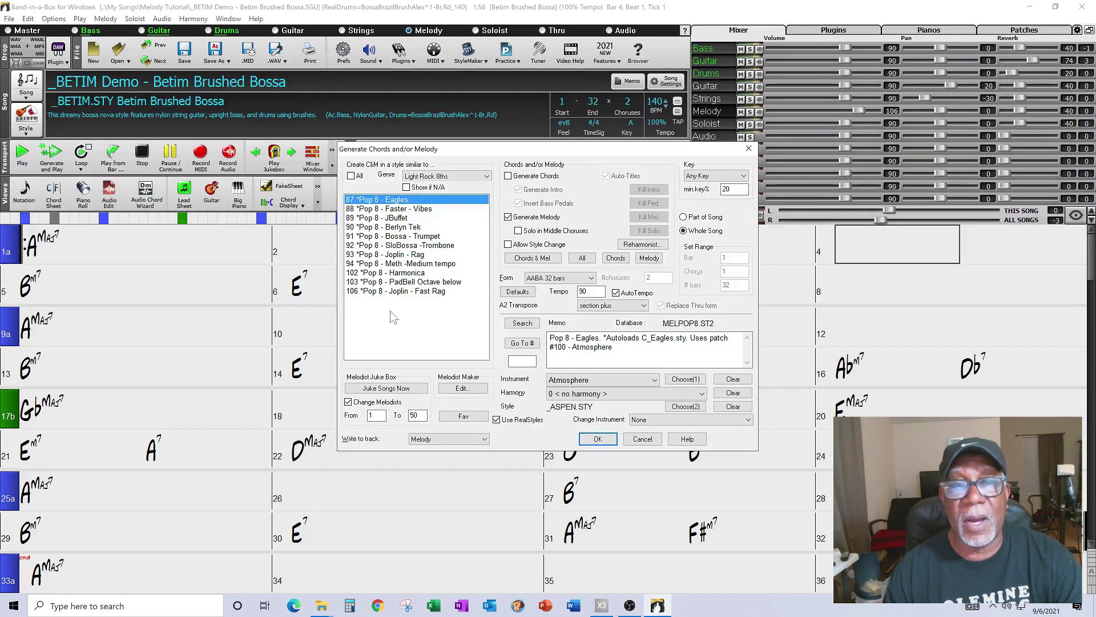
pyautogui.click(487, 177)
pyautogui.scroll(3, 488, 188)
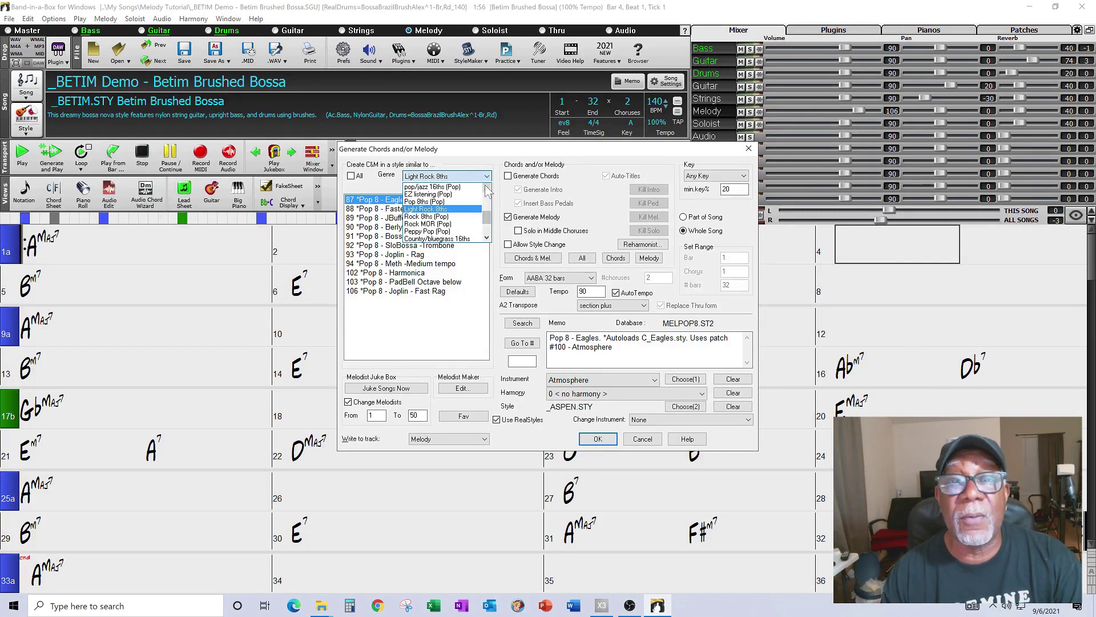
pyautogui.click(436, 187)
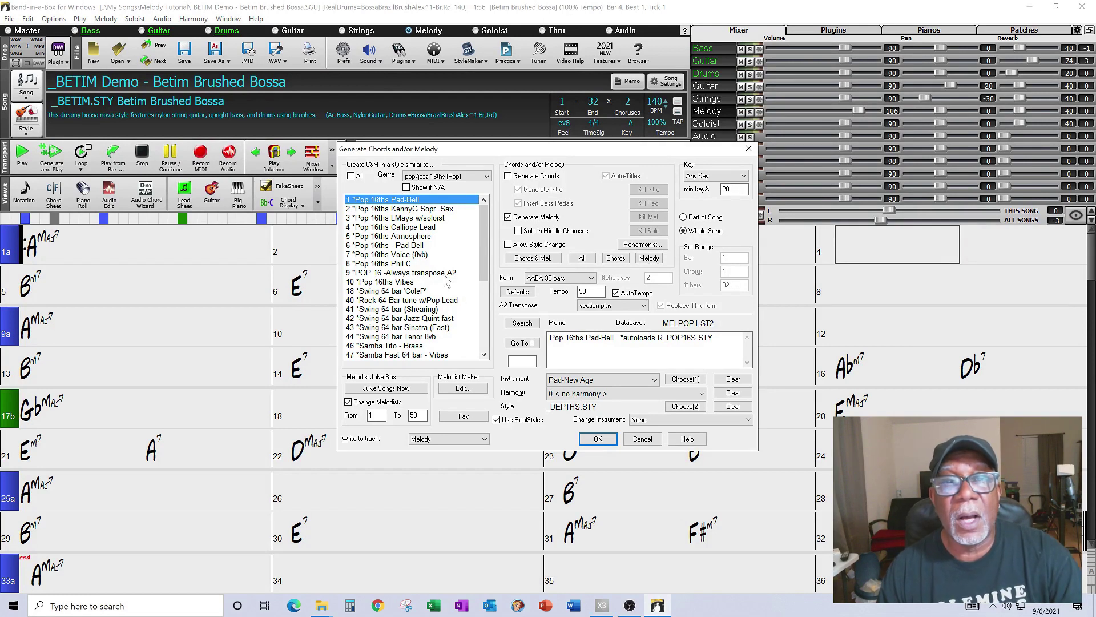
# Step: Generate a whole-song melody with the Pop 16ths Phil C melodist and its Soprano Sax instrument, and stop playback
pyautogui.click(403, 266)
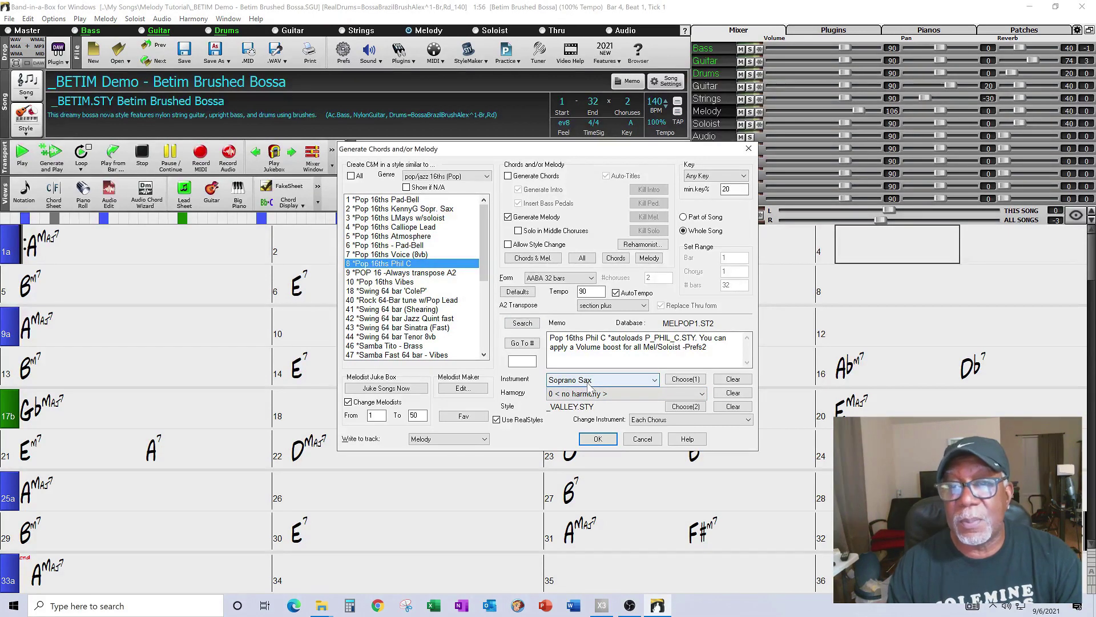
pyautogui.click(654, 381)
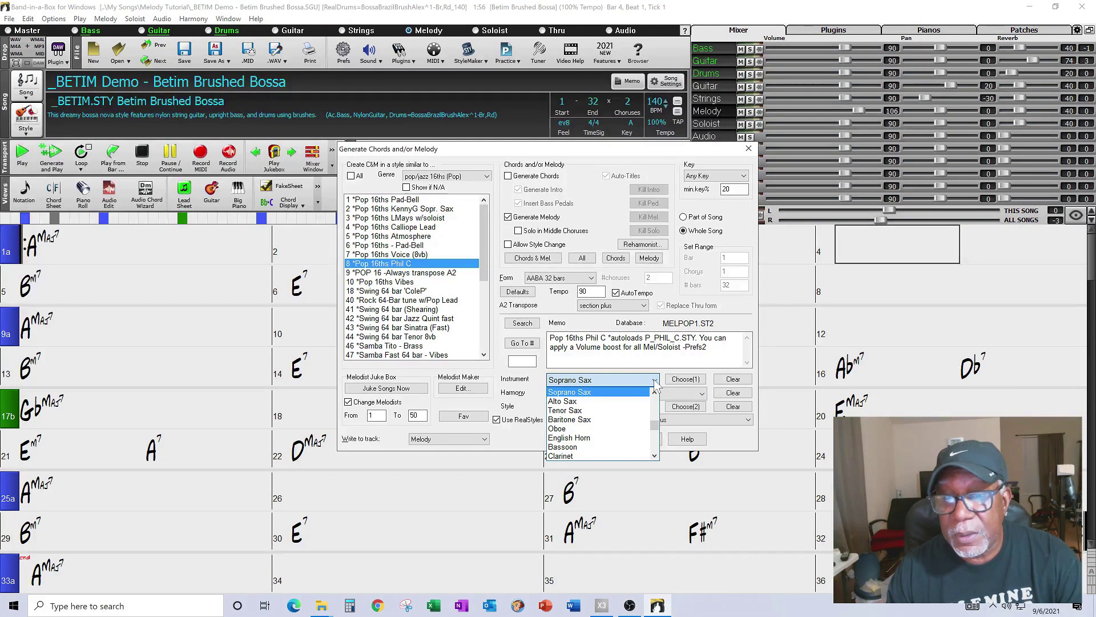
pyautogui.click(655, 382)
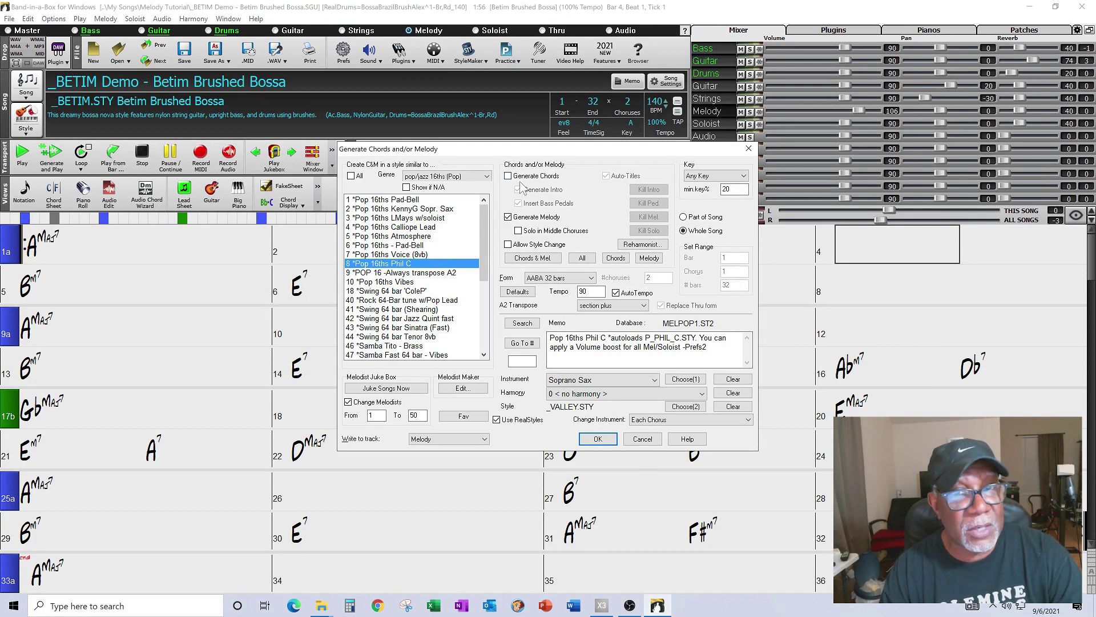
pyautogui.click(597, 440)
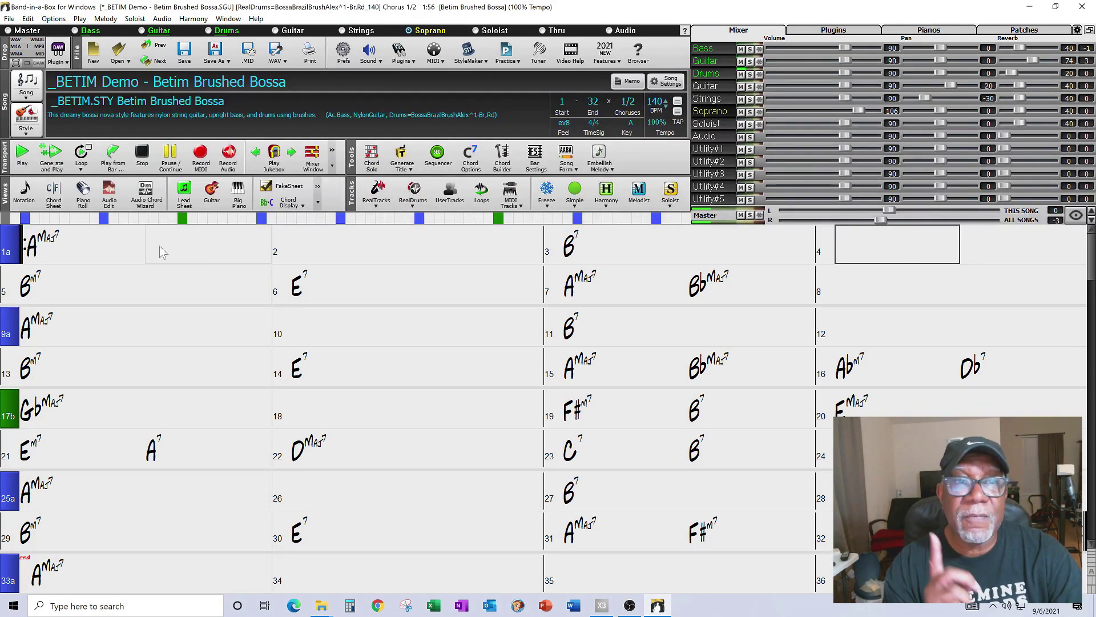
pyautogui.click(138, 162)
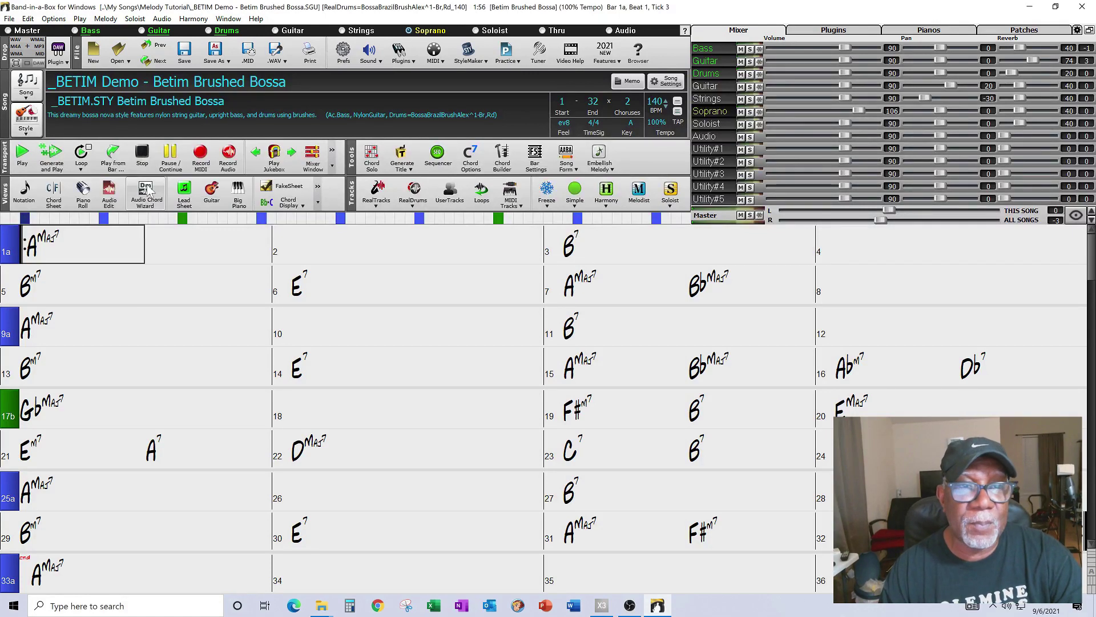
# Step: Generate and play the song, soloing the Soprano melody track briefly before restoring the full mix and pausing
pyautogui.click(57, 155)
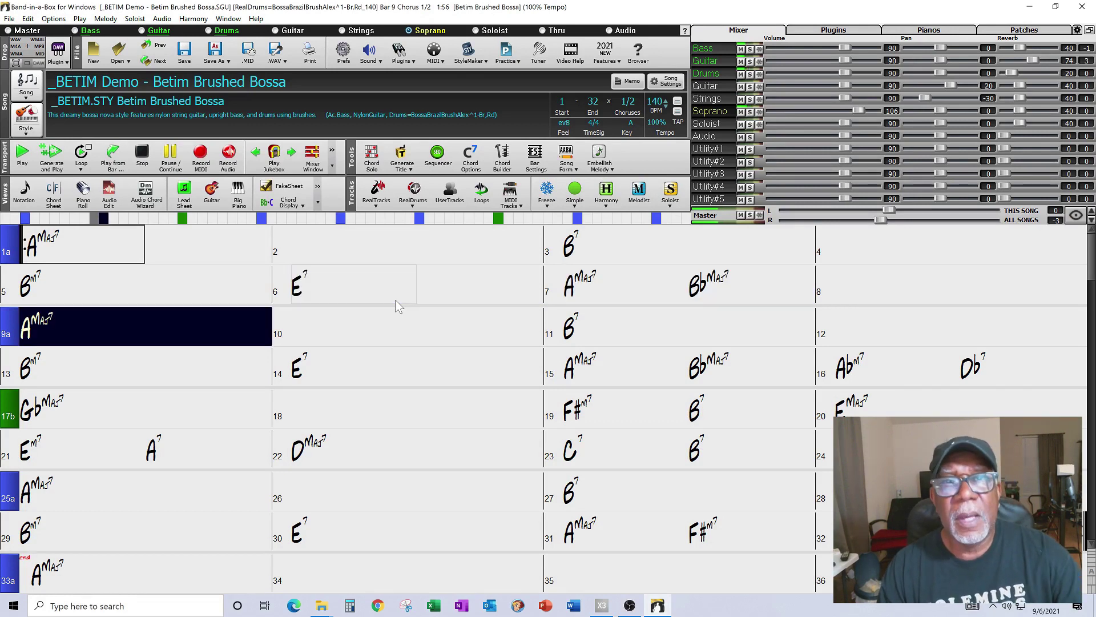
pyautogui.click(749, 112)
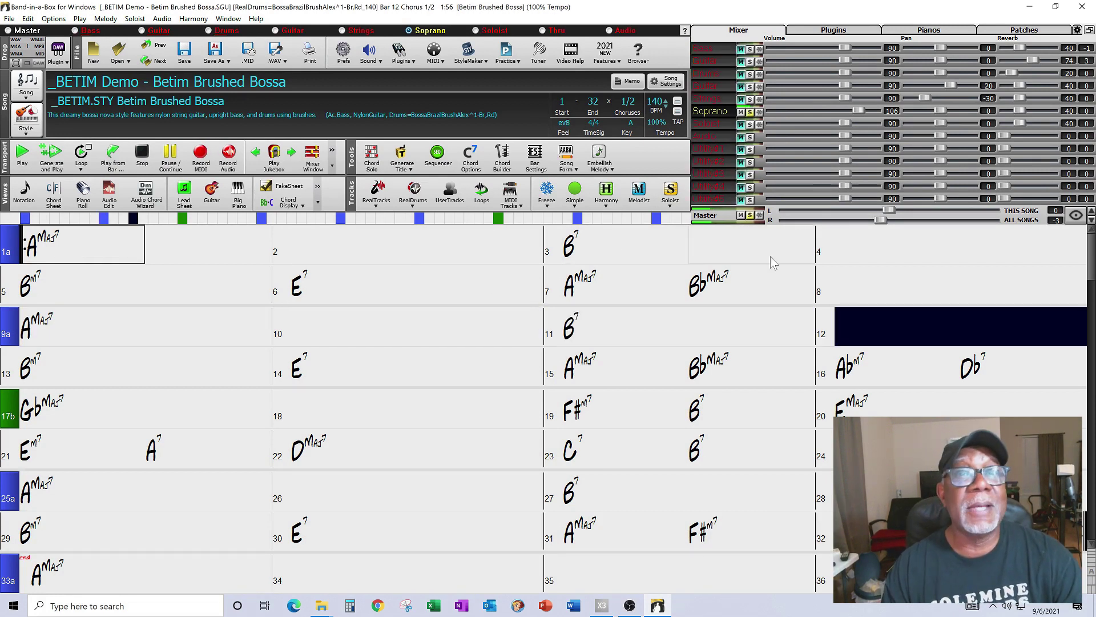
pyautogui.click(750, 112)
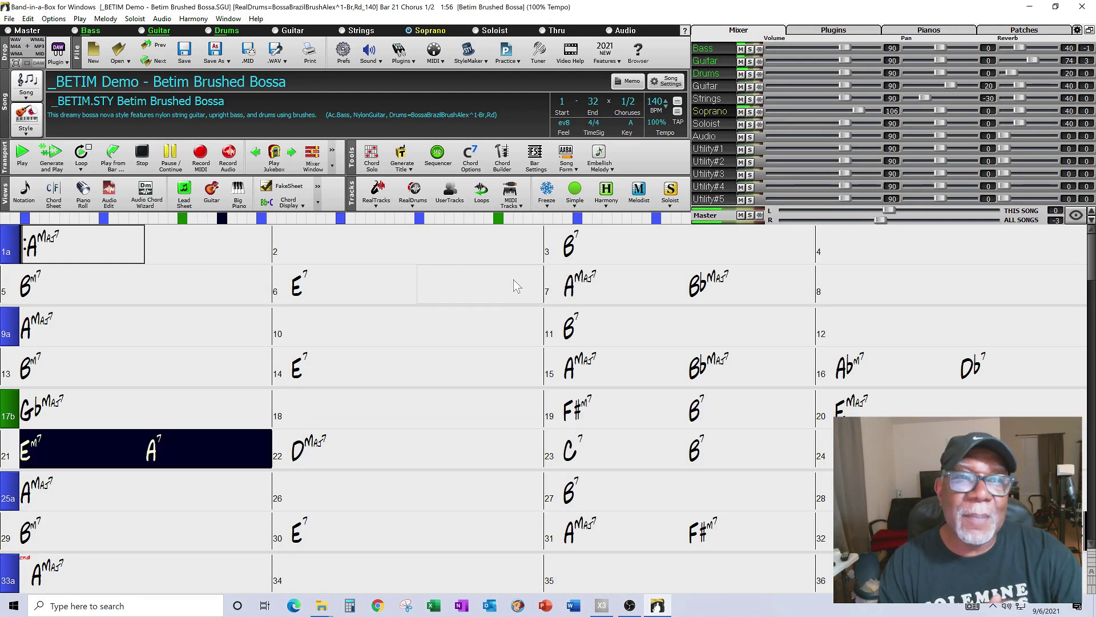
pyautogui.click(168, 162)
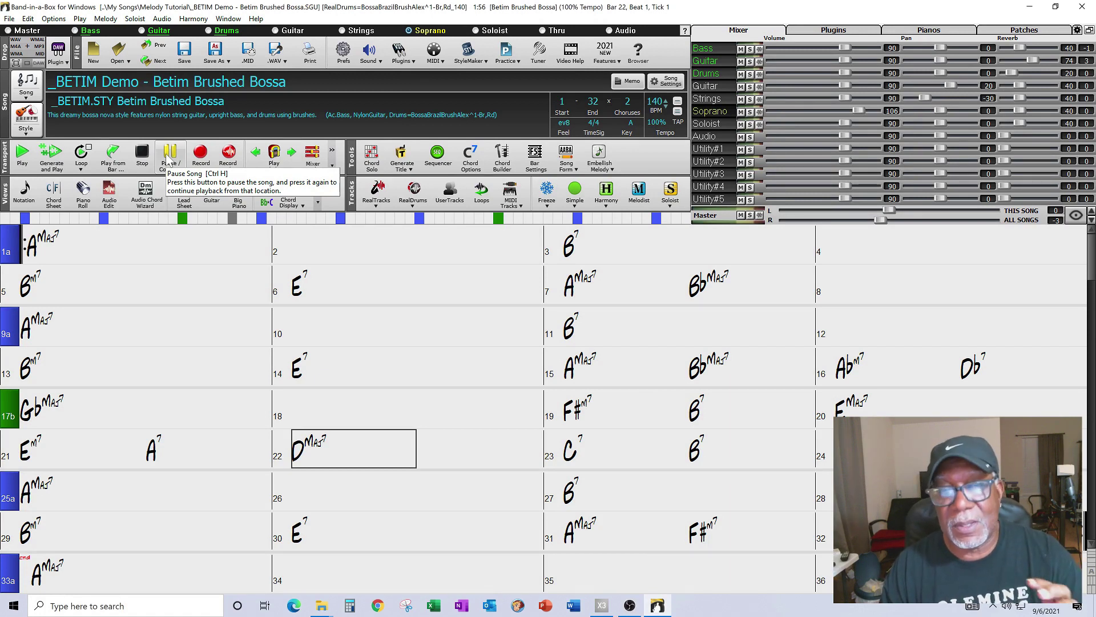
# Step: Replace the melody with one generated by the Pop 16ths Atmosphere melodist, and play the song from the start
pyautogui.click(639, 194)
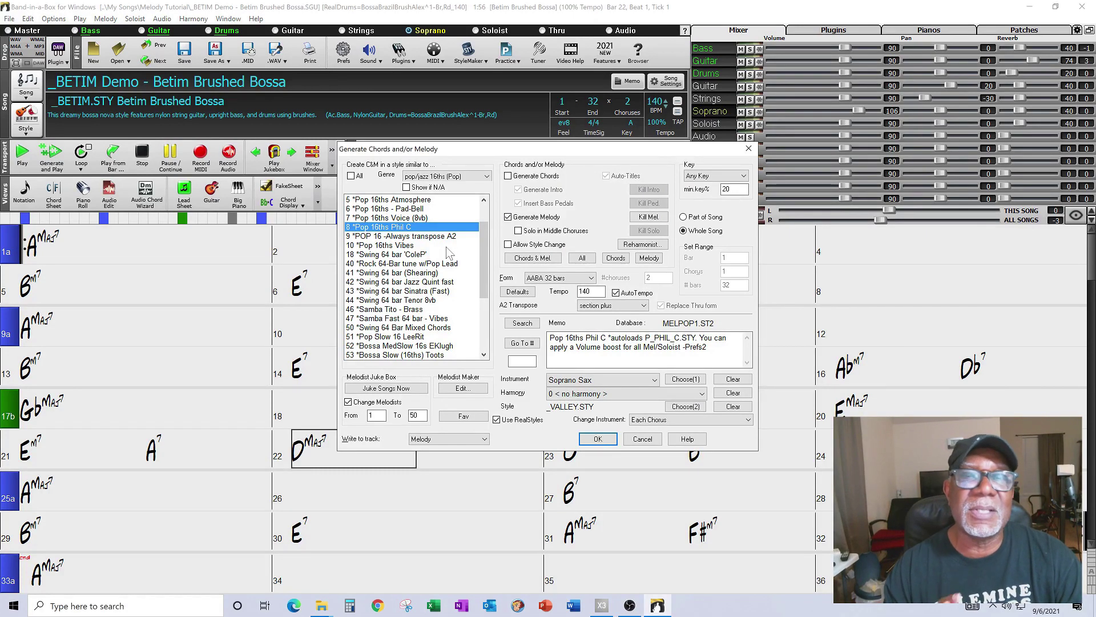
pyautogui.click(411, 203)
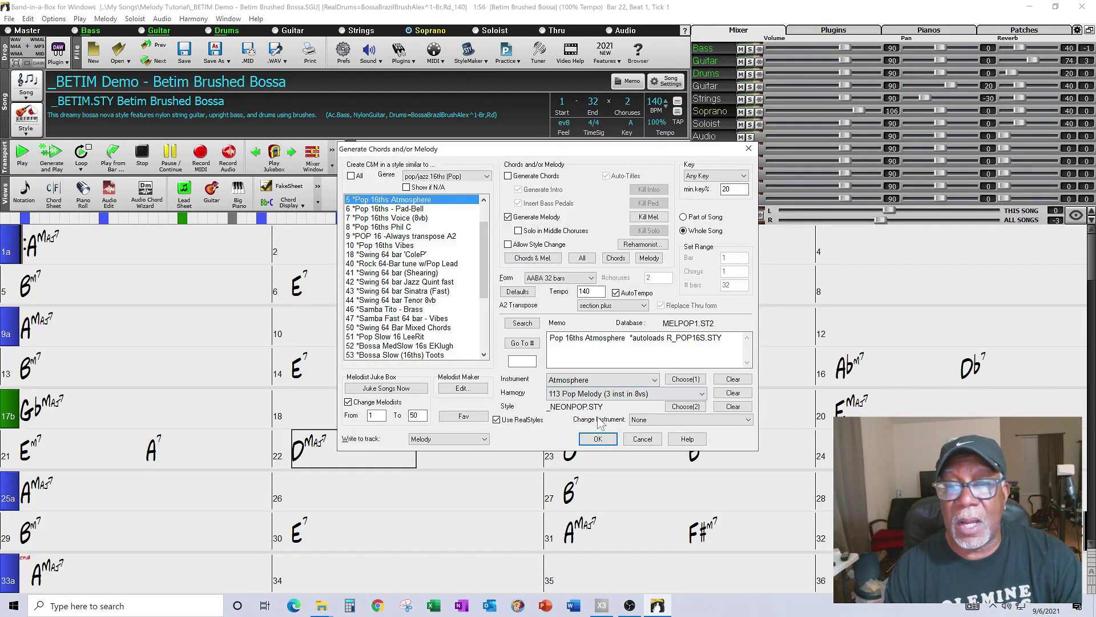
pyautogui.click(598, 439)
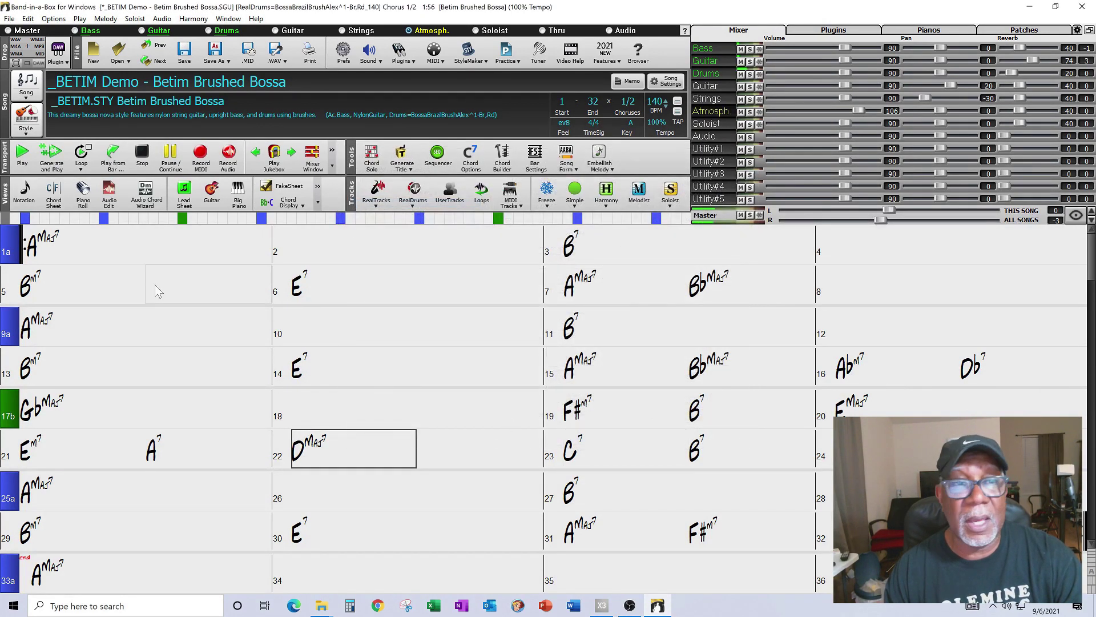
pyautogui.click(142, 160)
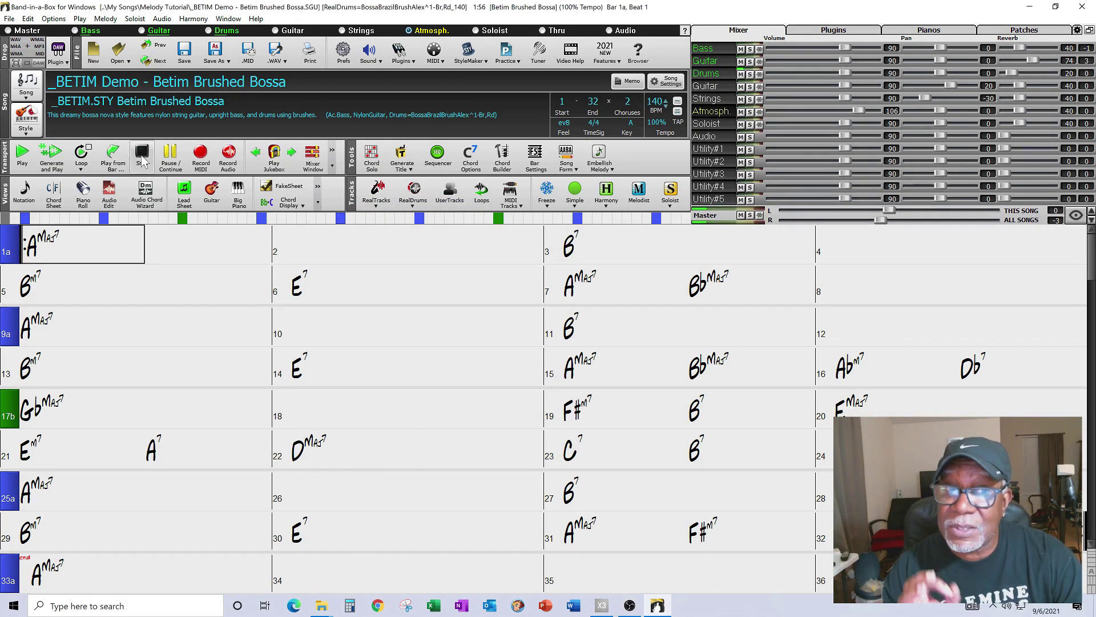
pyautogui.click(57, 156)
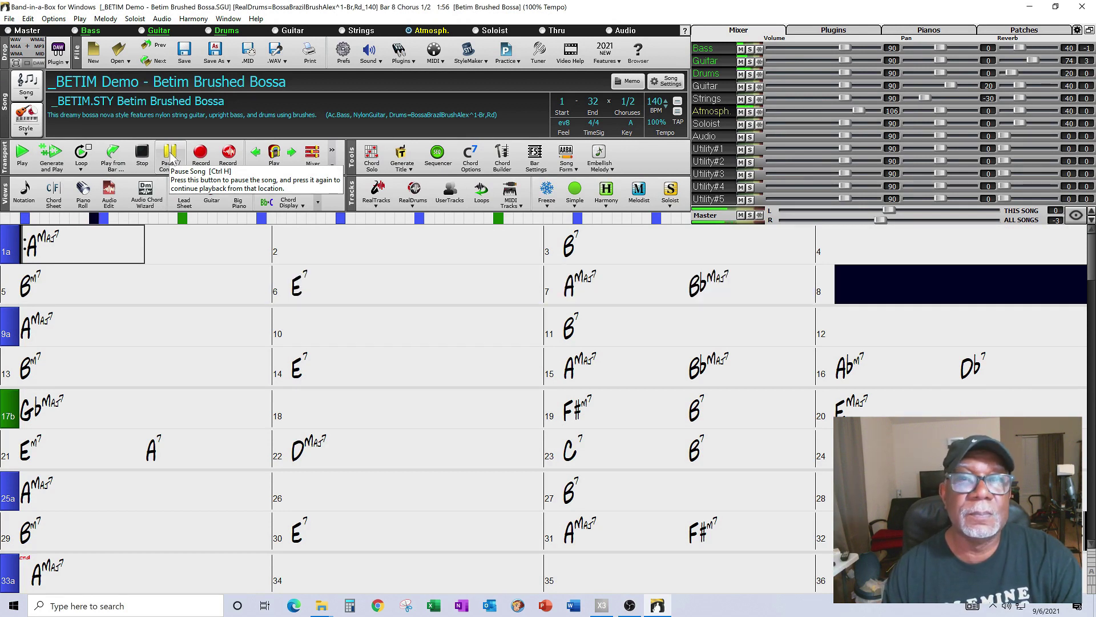
# Step: Solo the Atmosphere melody track briefly during playback, restore the full mix, and pause the song
pyautogui.click(750, 113)
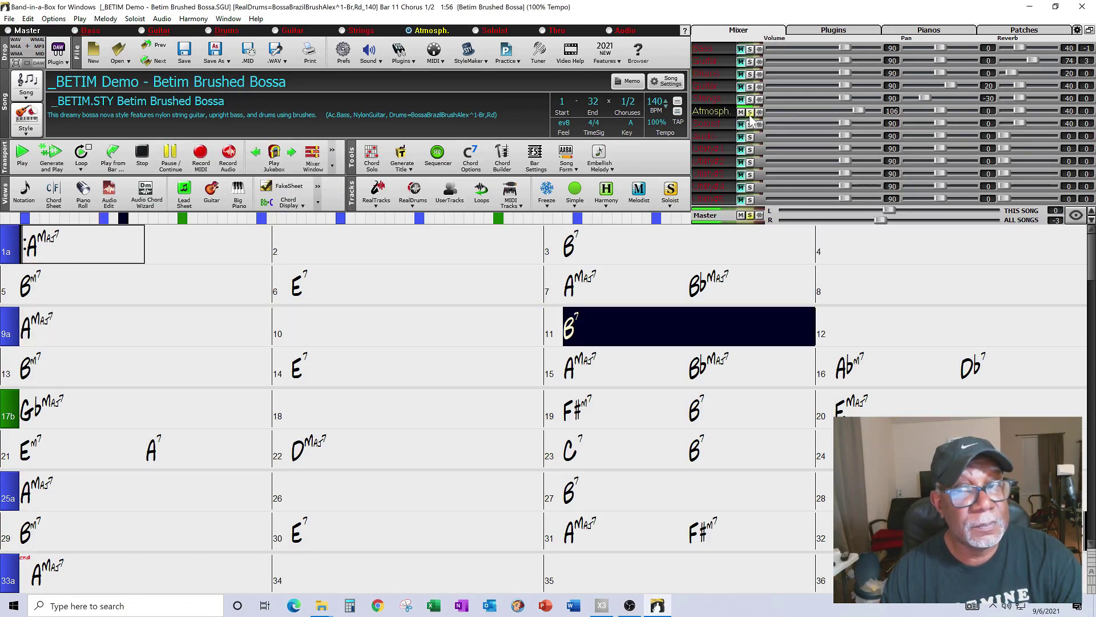
pyautogui.click(750, 113)
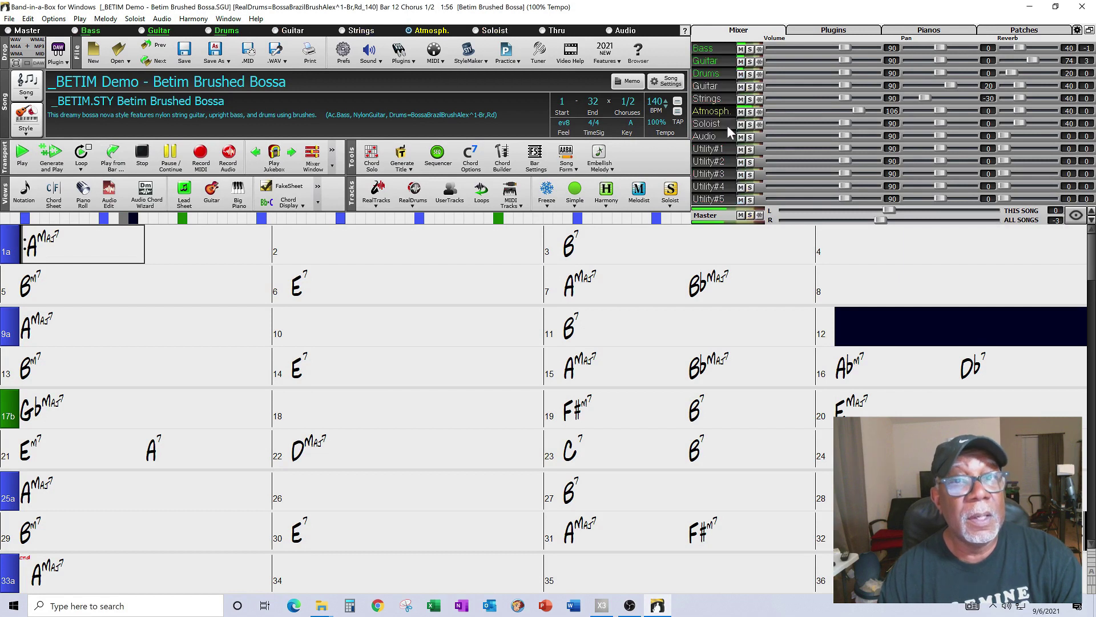
pyautogui.click(169, 161)
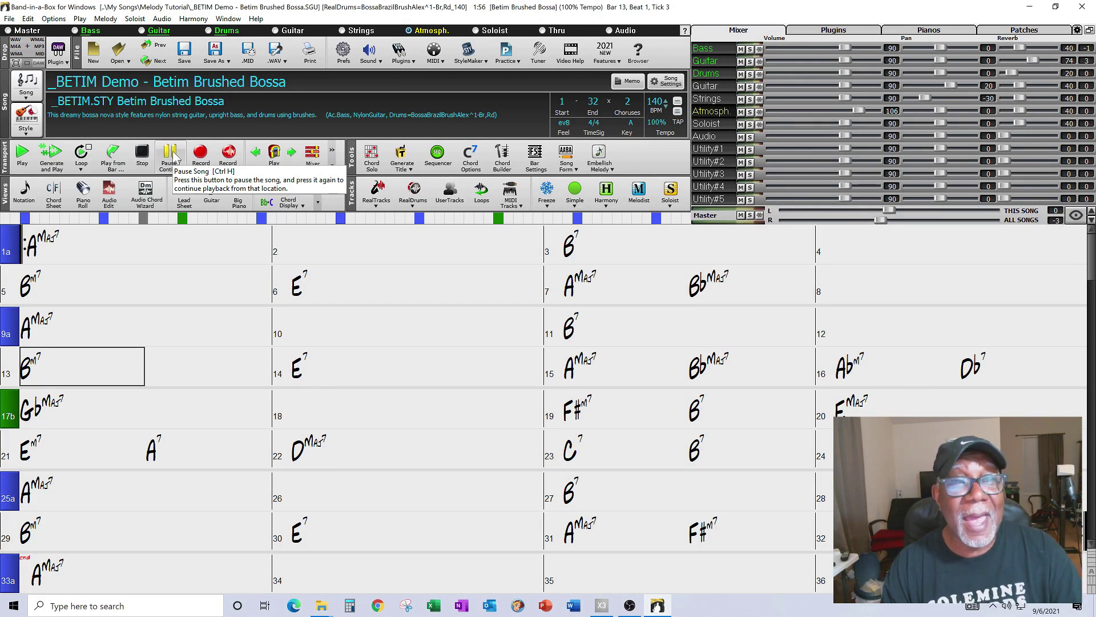
# Step: Generate another whole-song melody with the Pop 16ths Atmosphere melodist, play it from bar 1, and pause
pyautogui.click(638, 194)
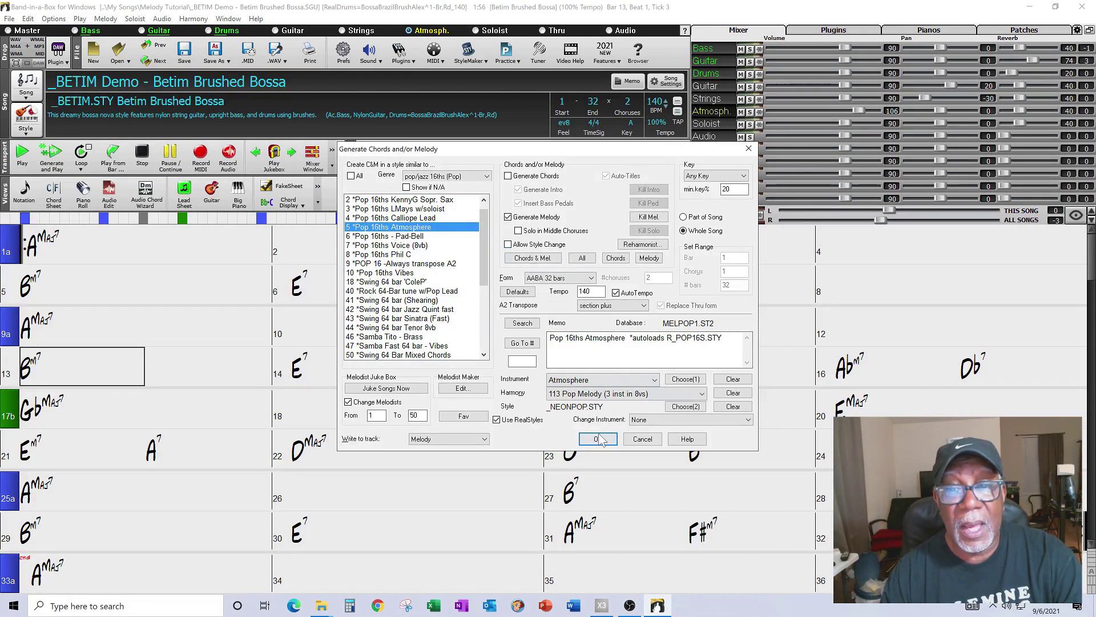
pyautogui.click(655, 381)
pyautogui.click(656, 381)
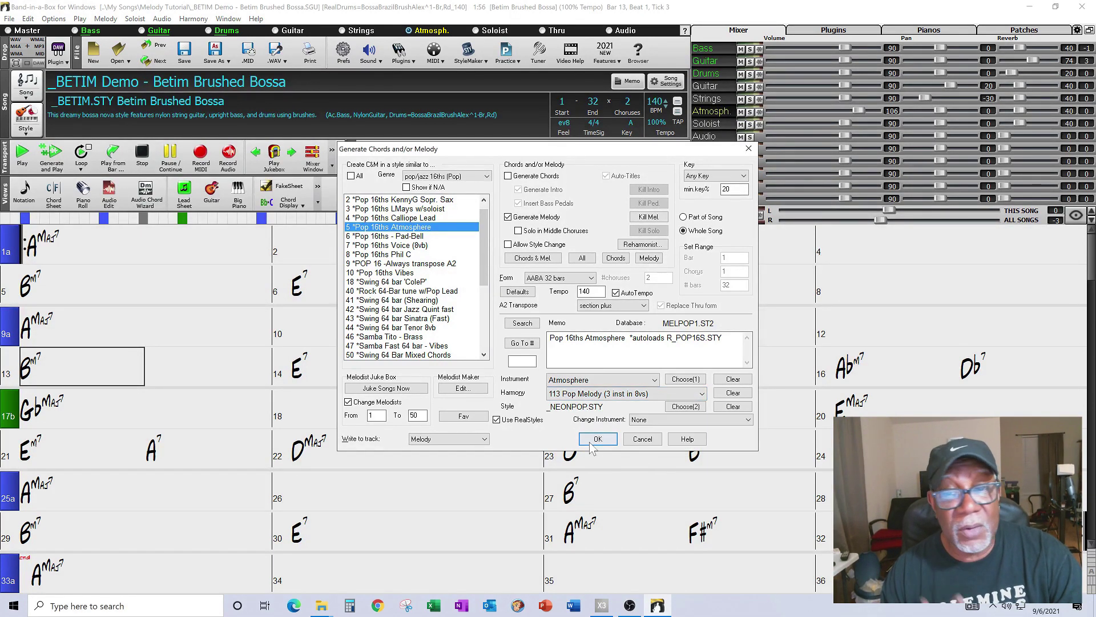
pyautogui.click(598, 439)
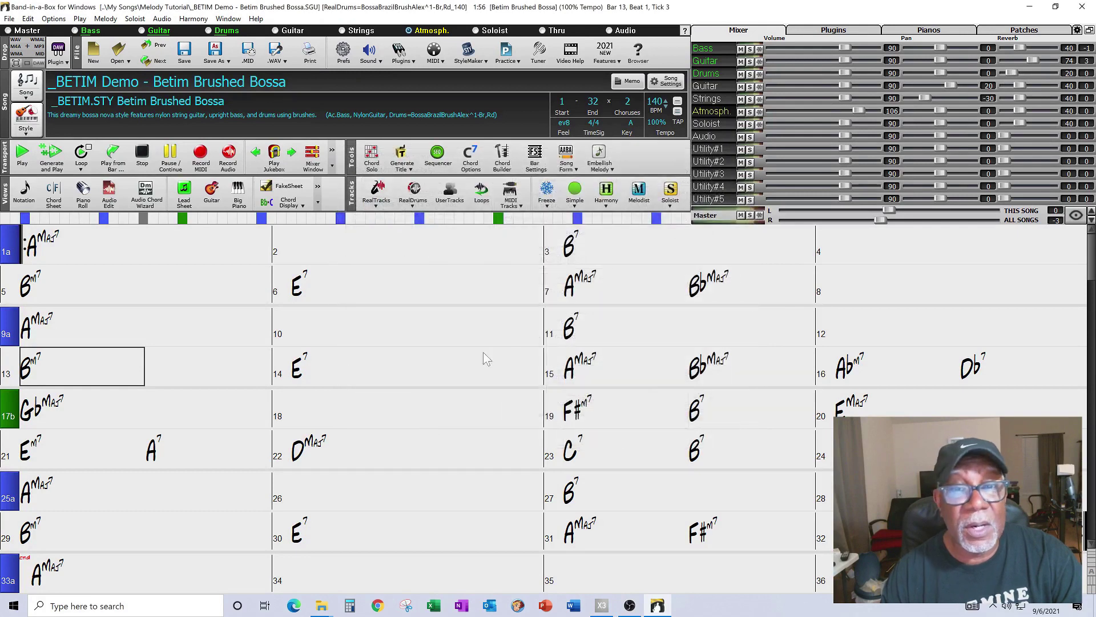
pyautogui.click(88, 245)
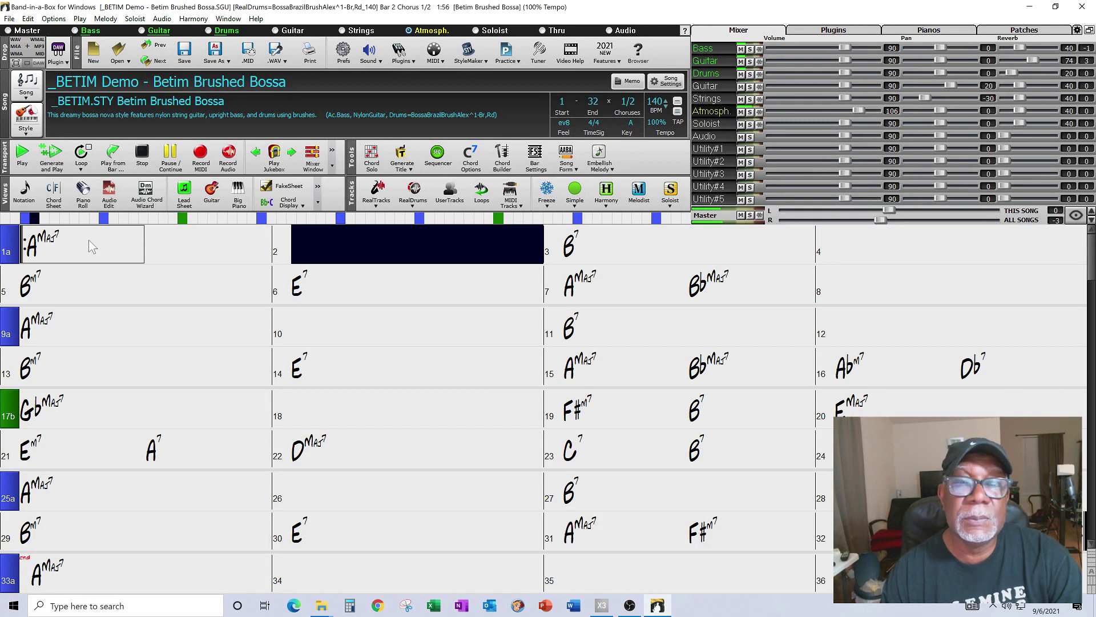
pyautogui.click(170, 159)
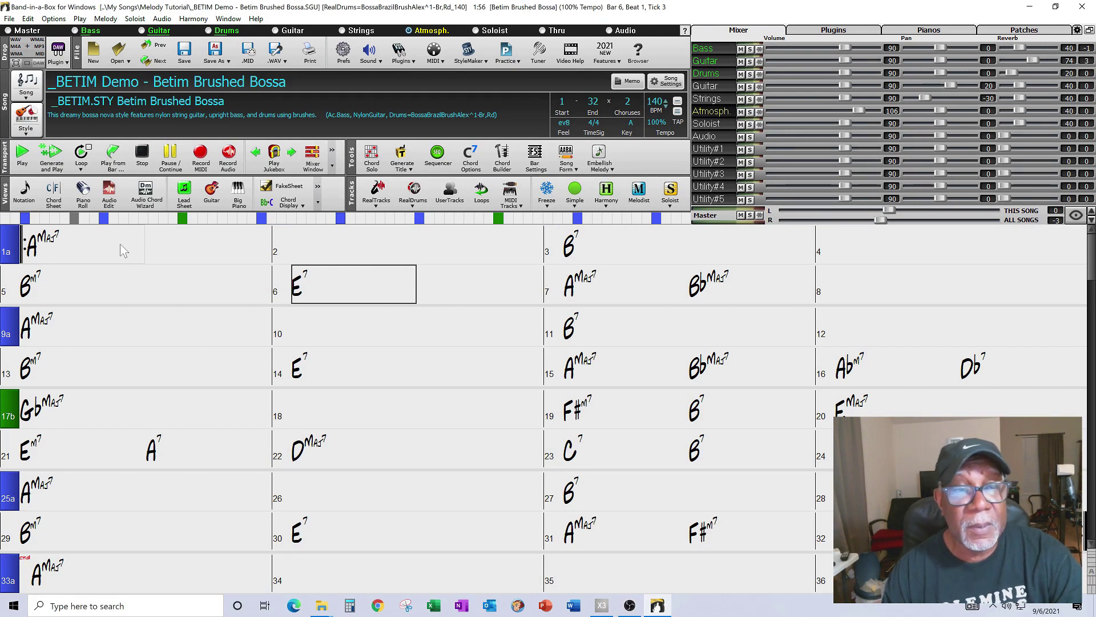
# Step: Open the recent song Brushed Bossa C.MGU and unmute its Atmosphere, Solo Guitar and Horns tracks for playback
pyautogui.click(10, 18)
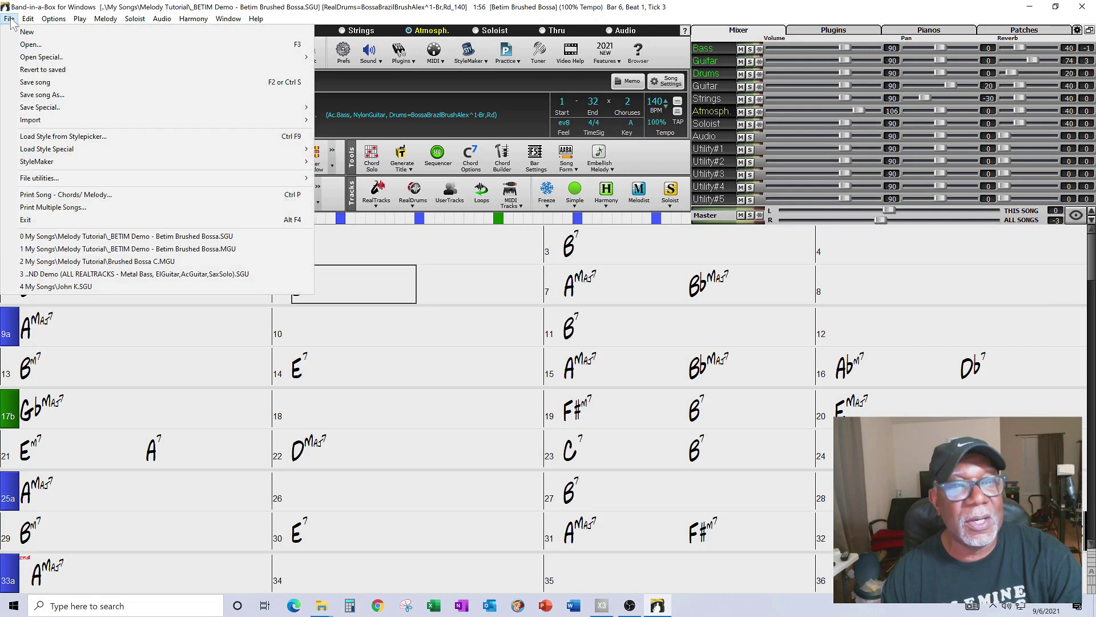
pyautogui.moveTo(93, 164)
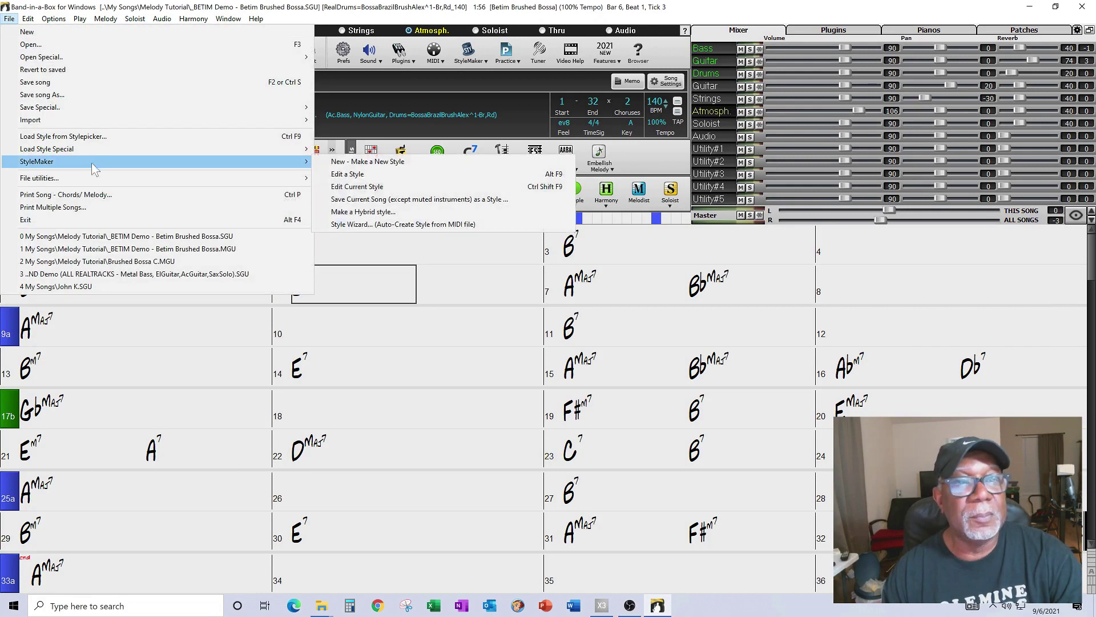
pyautogui.click(133, 262)
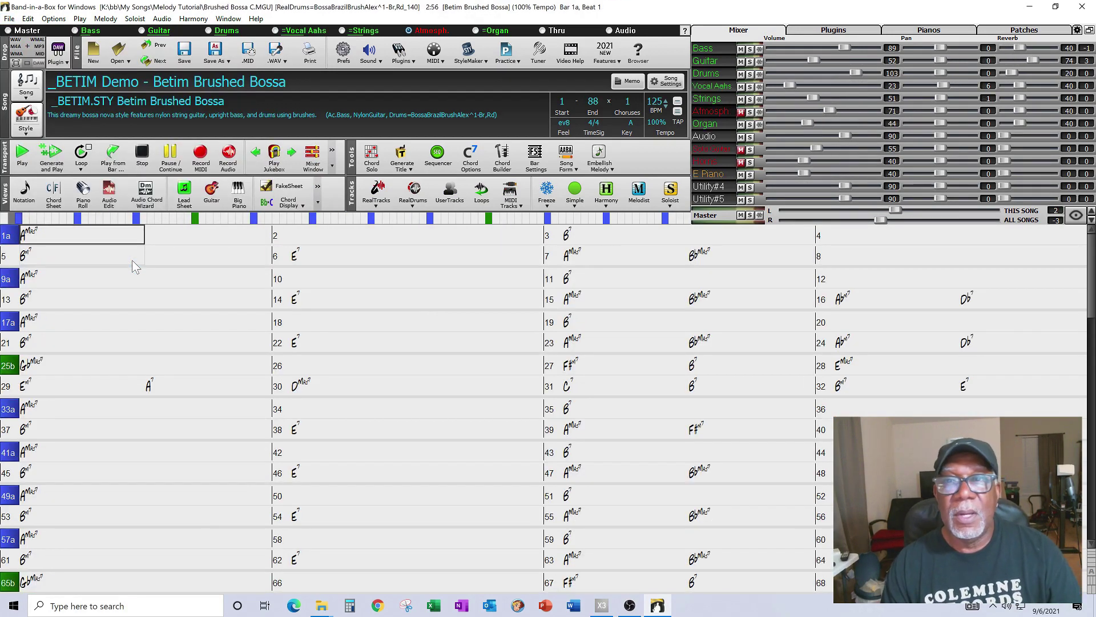
pyautogui.click(740, 111)
pyautogui.click(741, 149)
pyautogui.click(740, 161)
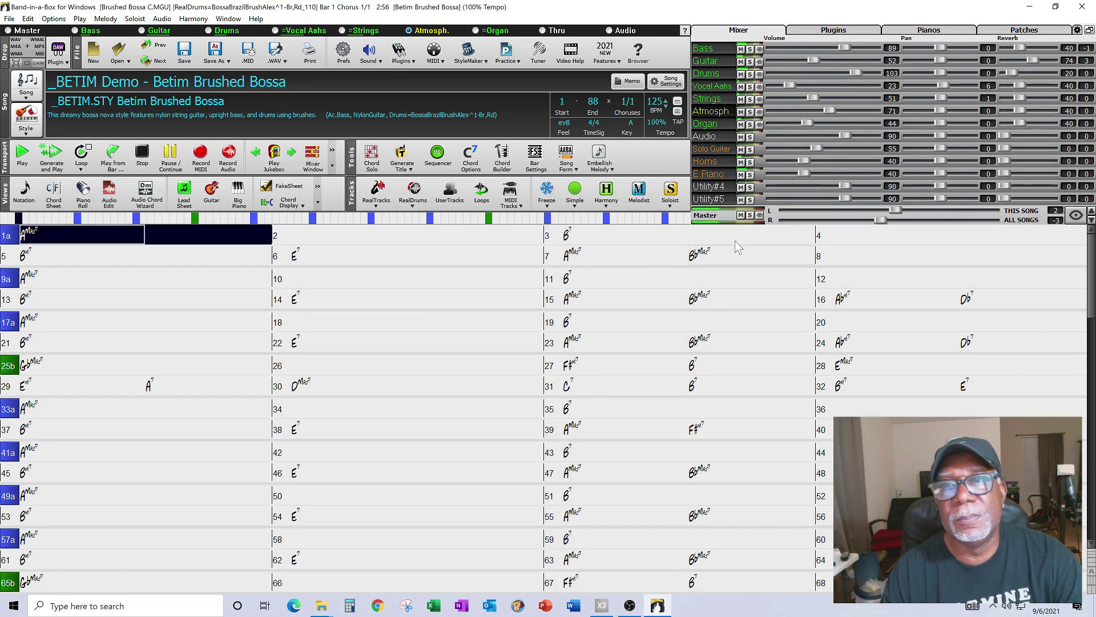
# Step: Mute the Horns and Solo Guitar during playback, compare the mix with the Atmosphere melody on and muted, and stop with it muted
pyautogui.click(741, 162)
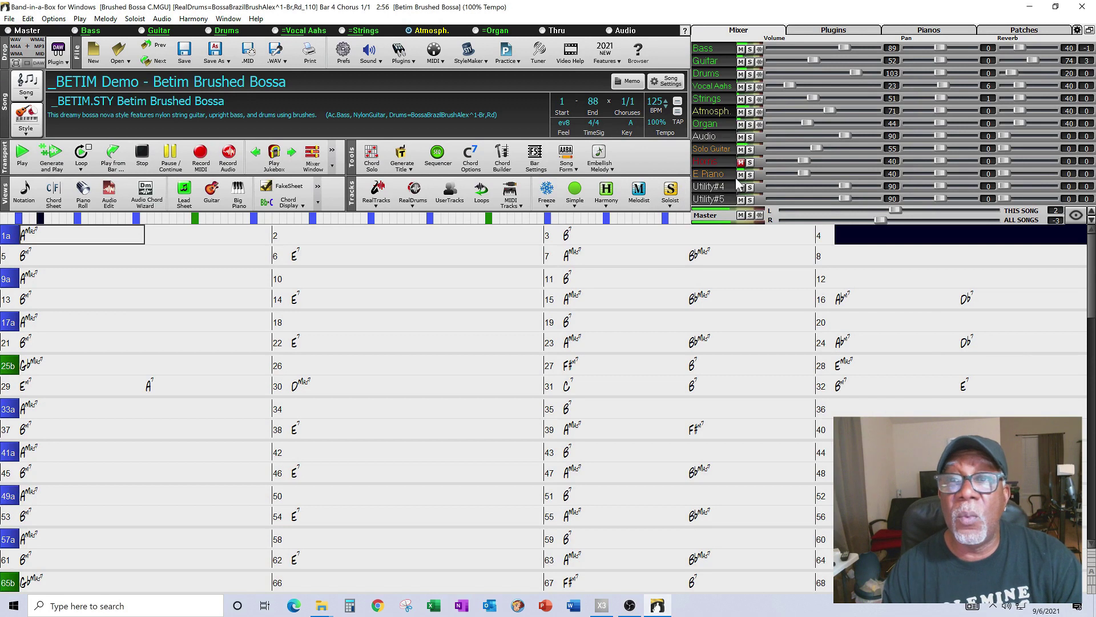
pyautogui.click(740, 151)
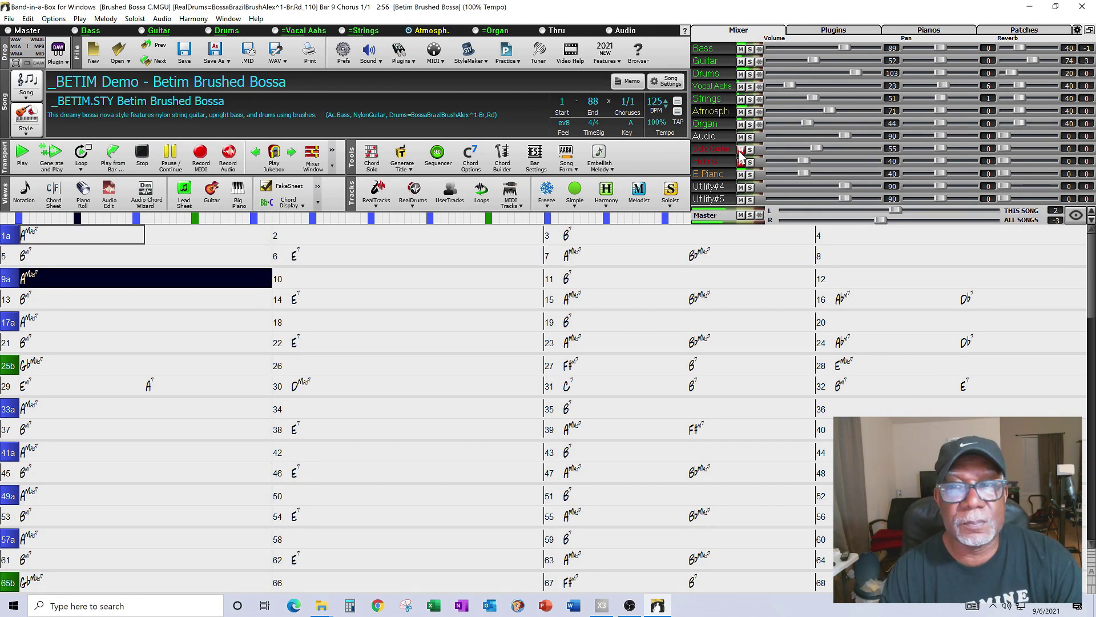
pyautogui.click(740, 112)
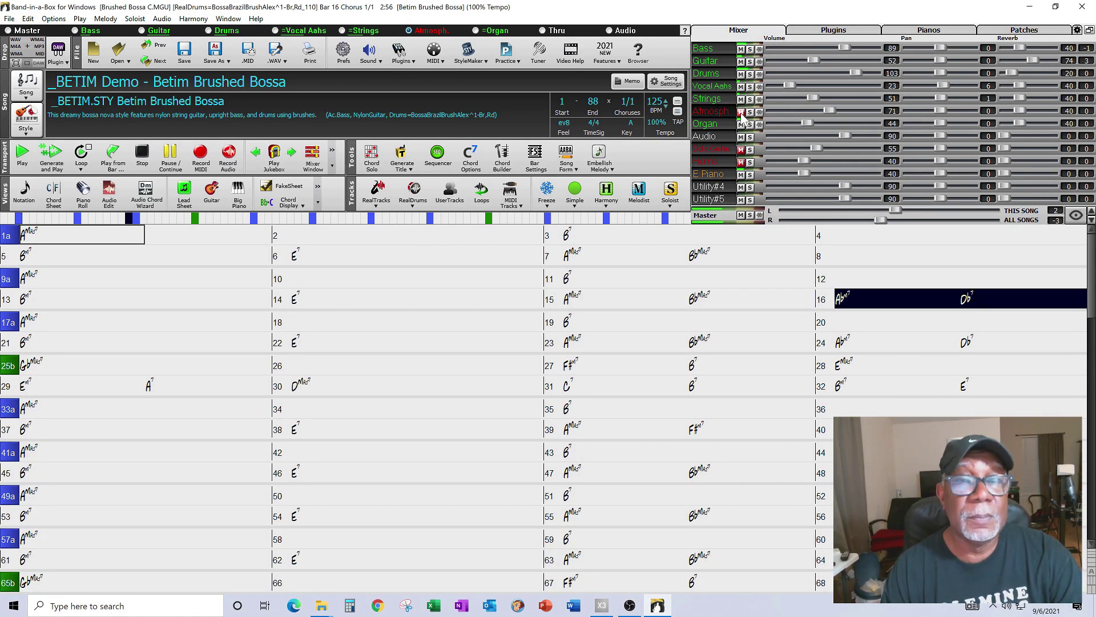
pyautogui.click(741, 112)
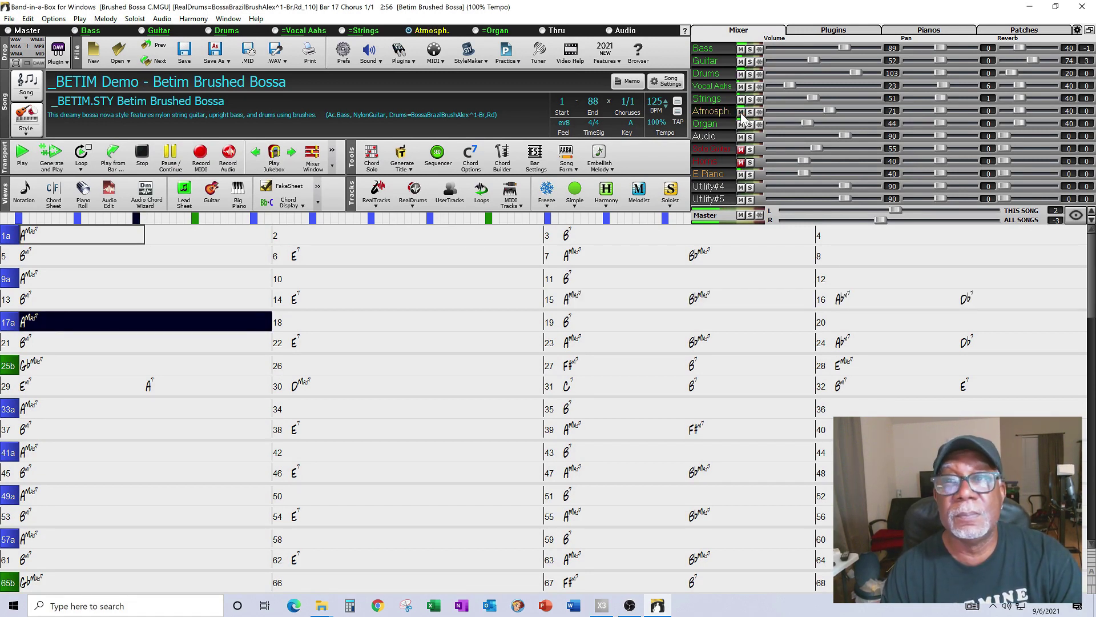
pyautogui.click(740, 113)
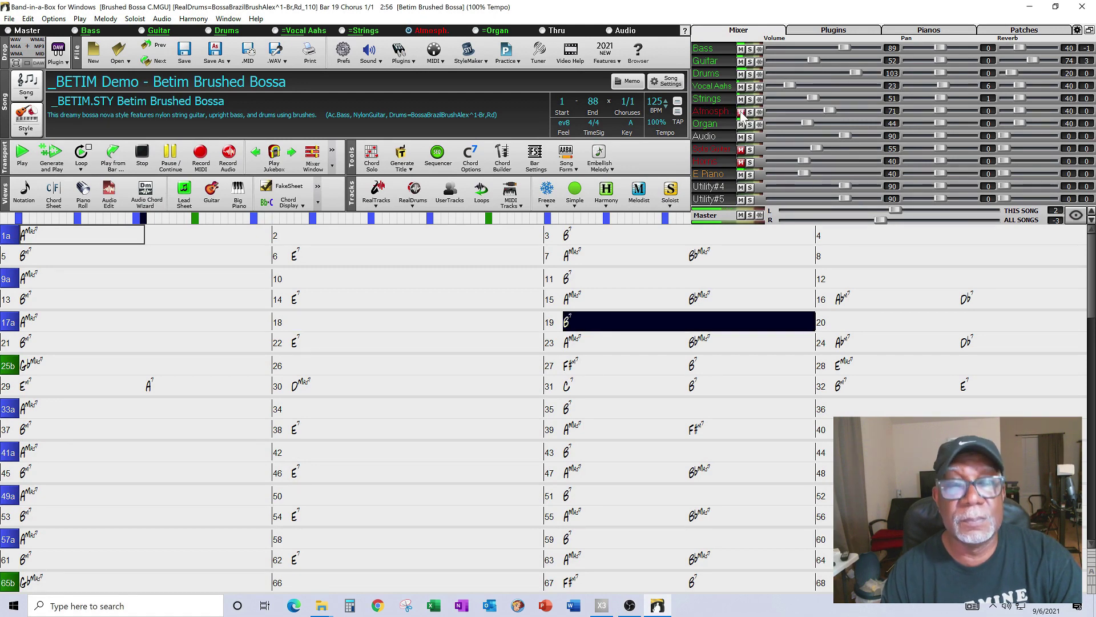
pyautogui.click(142, 154)
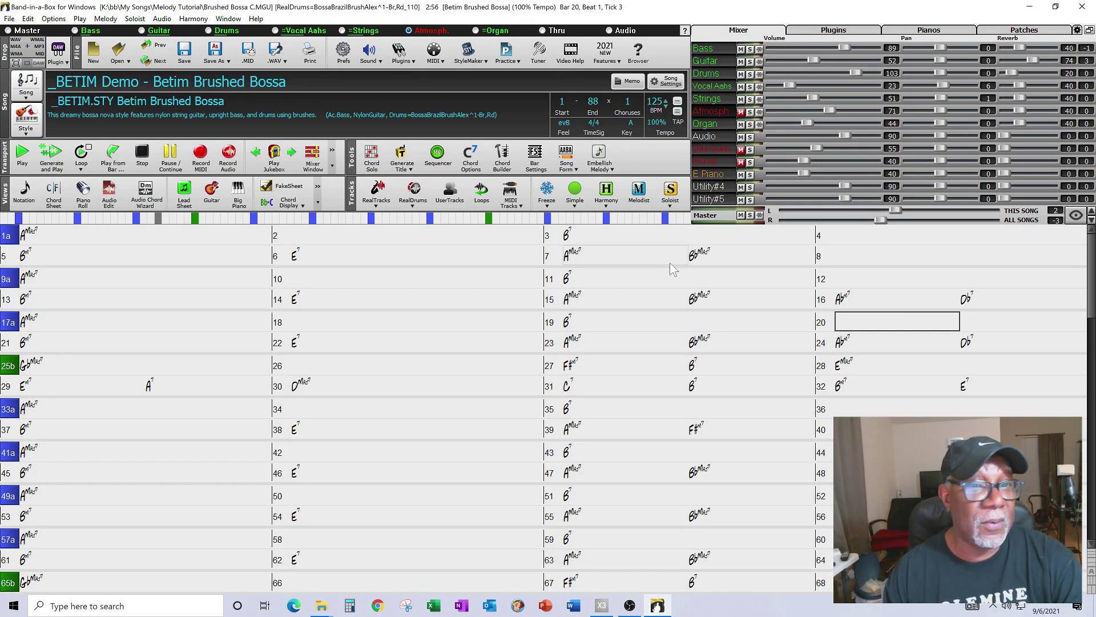
# Step: Glance at the SONAR X3 project, return to Band-in-a-Box, reopen _BETIM Demo - Betim Brushed Bossa.SGU, and stop its playback
pyautogui.click(602, 606)
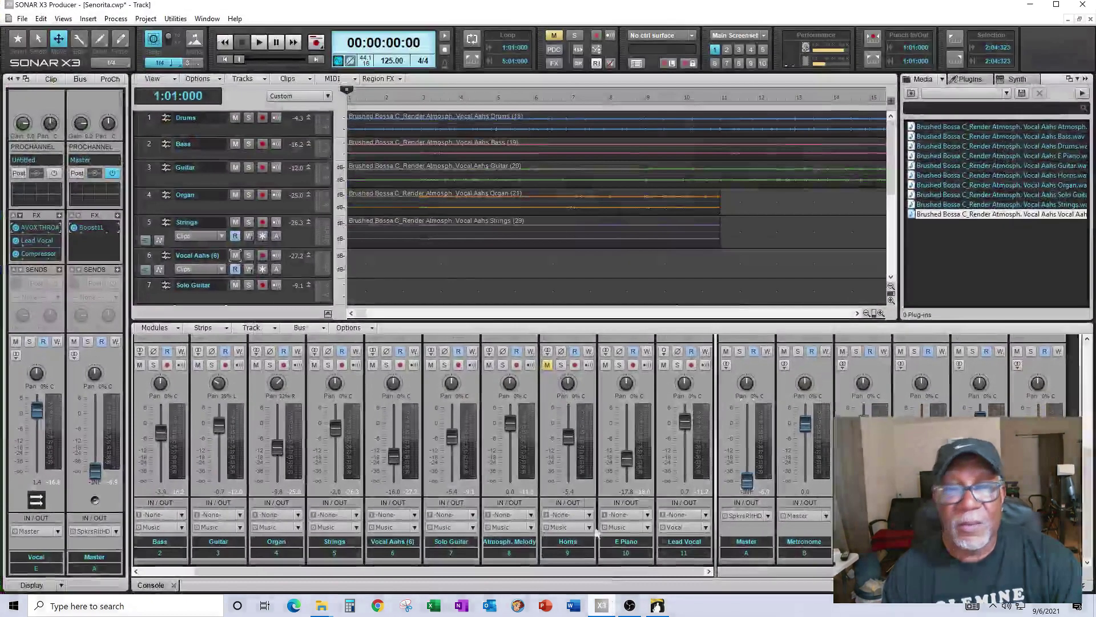
pyautogui.click(1031, 5)
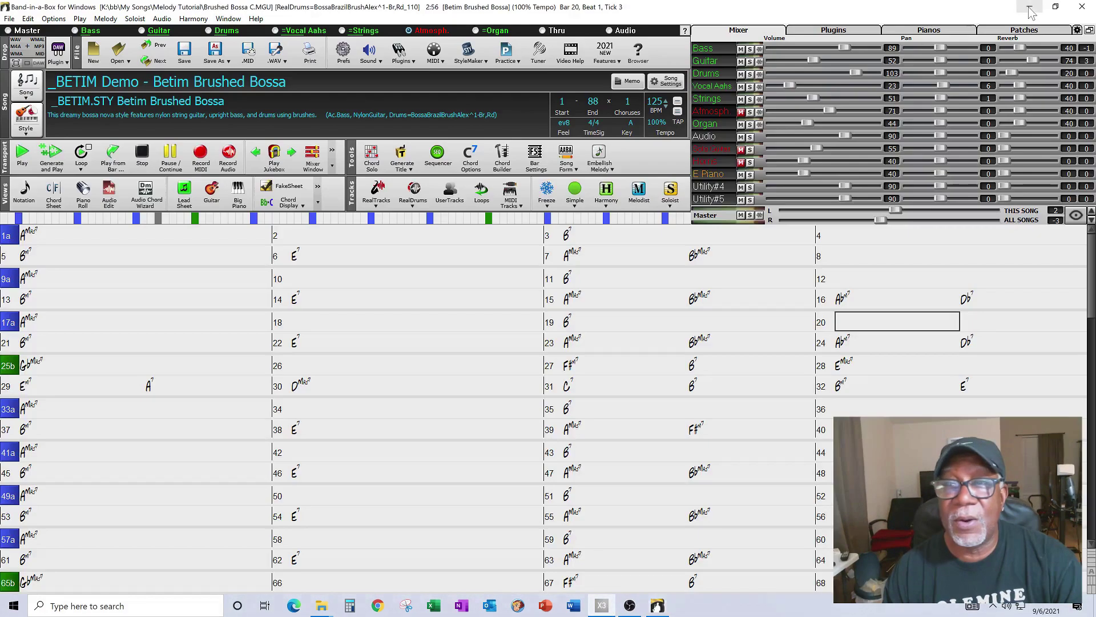
pyautogui.click(12, 18)
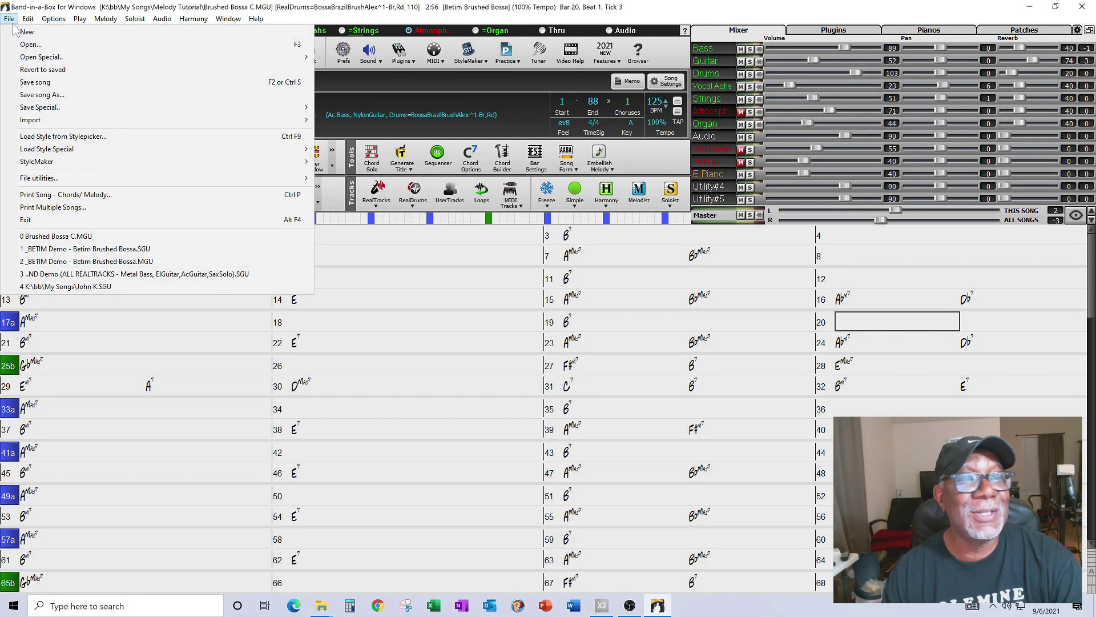
pyautogui.click(84, 249)
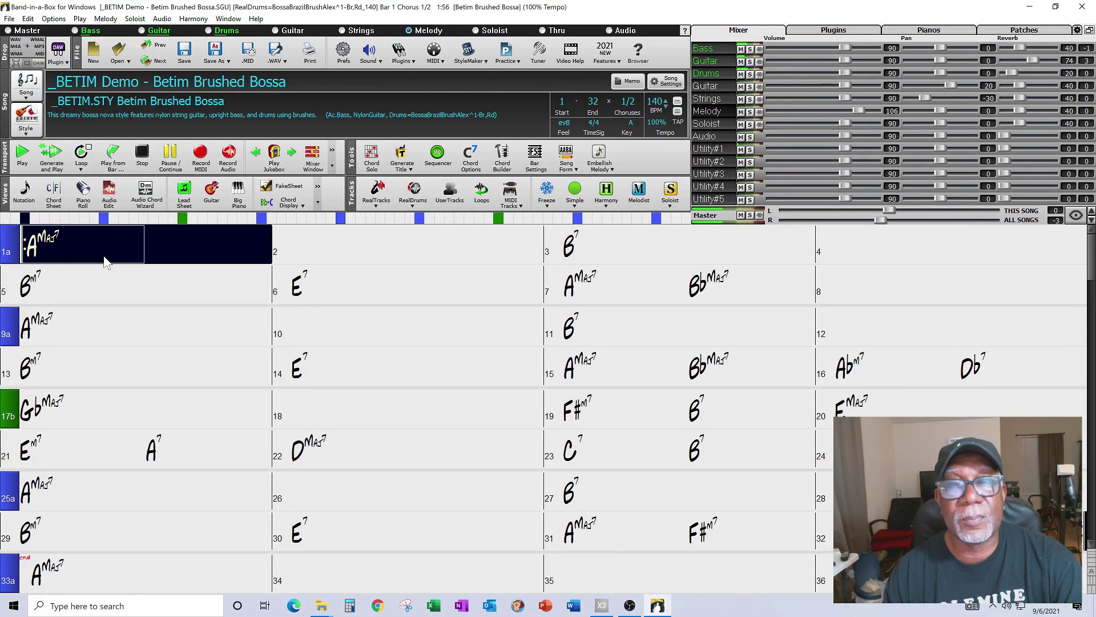
pyautogui.click(143, 155)
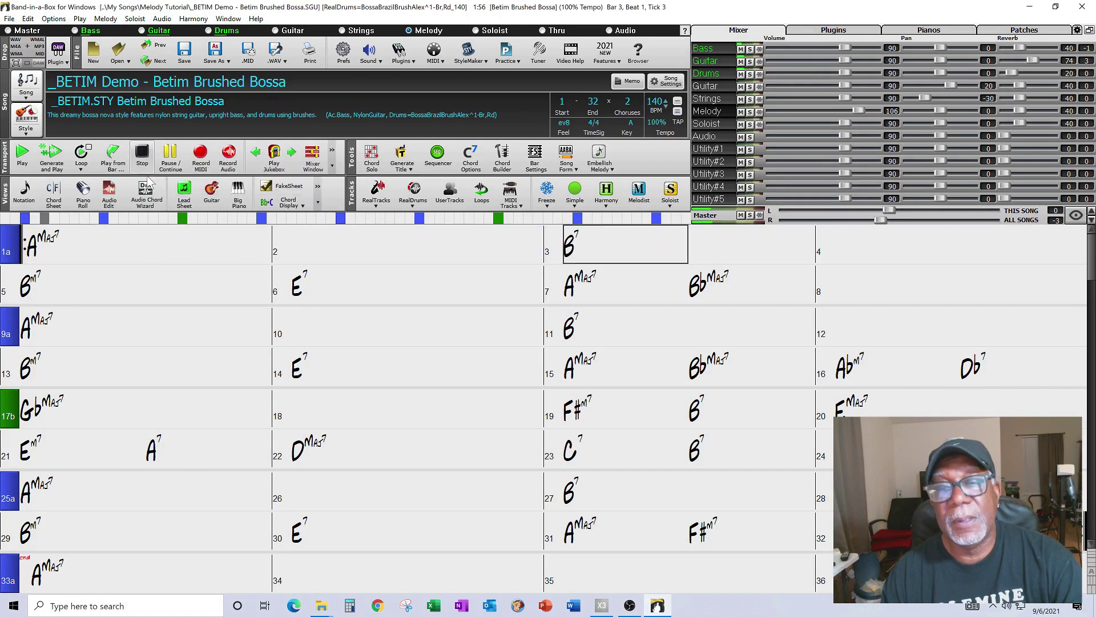
# Step: Switch to SONAR X3 and play the Senorita mix, fading the Master bus up to about -7.5 and down to -19.4 dB before stopping
pyautogui.click(601, 605)
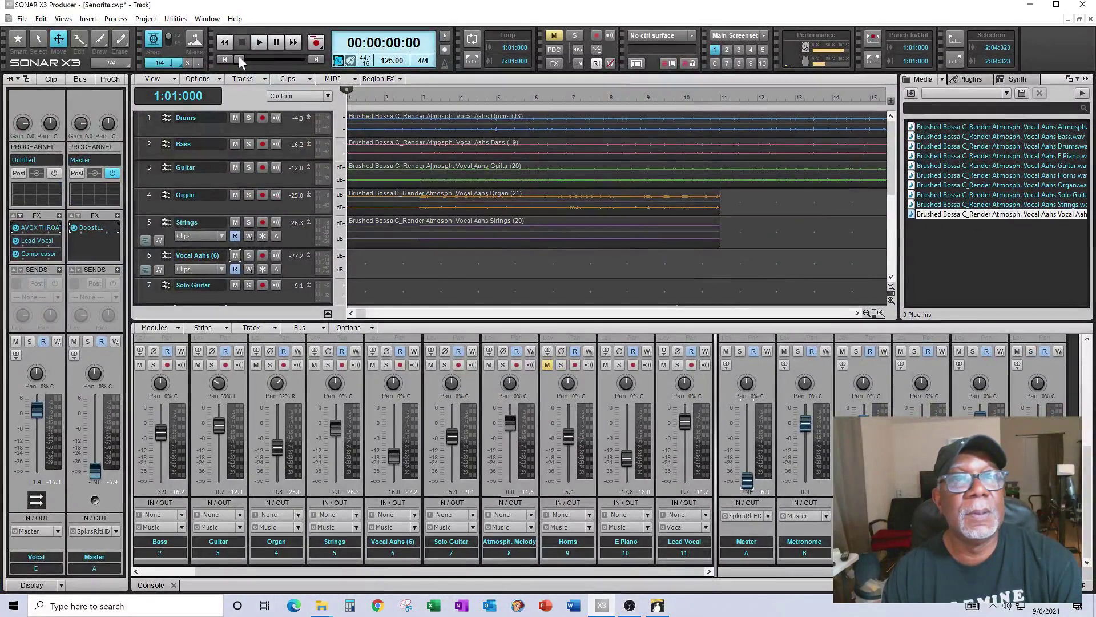
pyautogui.click(258, 44)
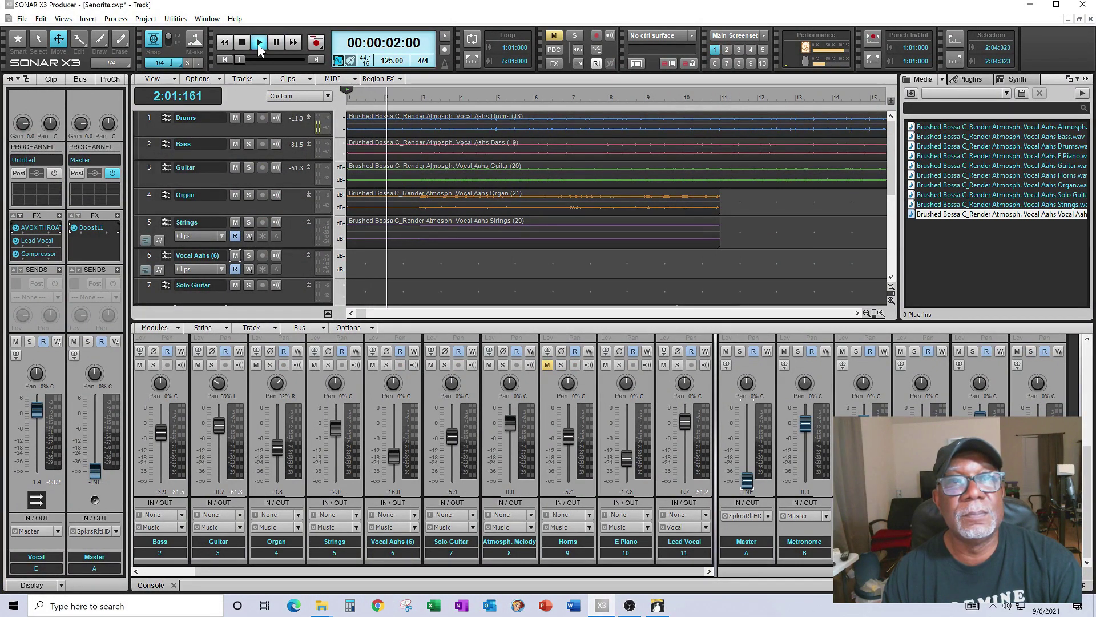
pyautogui.moveTo(745, 485); pyautogui.dragTo(745, 425)
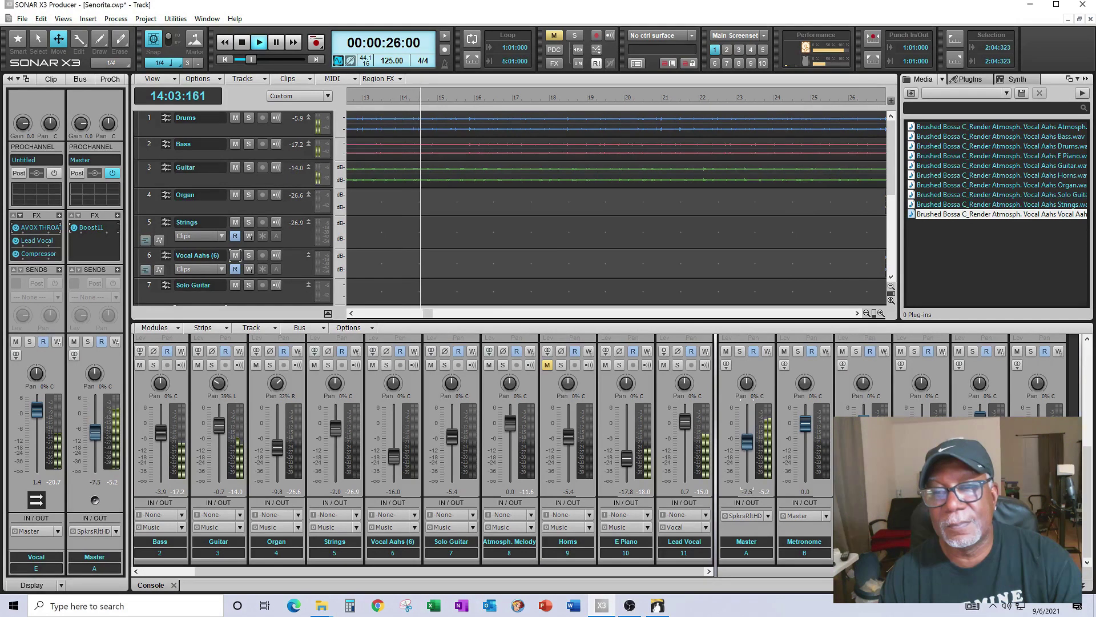
pyautogui.click(242, 43)
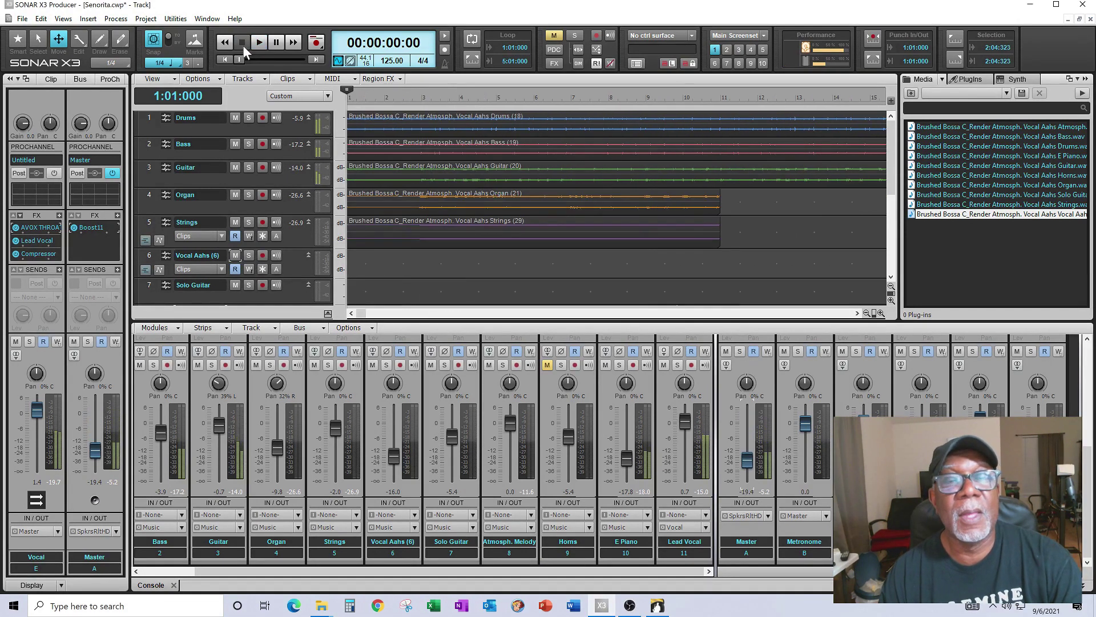